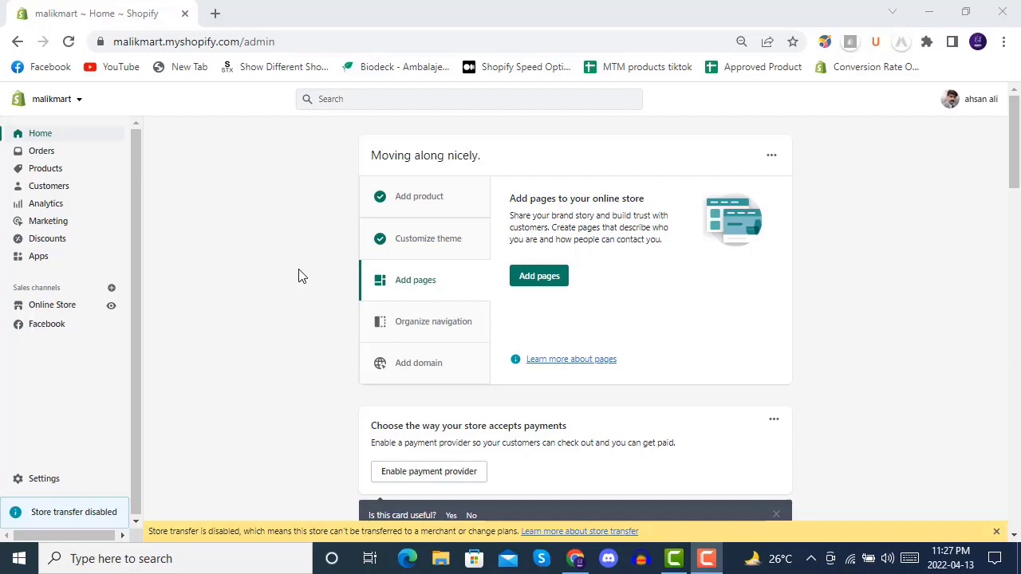
- Open the store's product collections and start creating a new collection
left_click(60, 177)
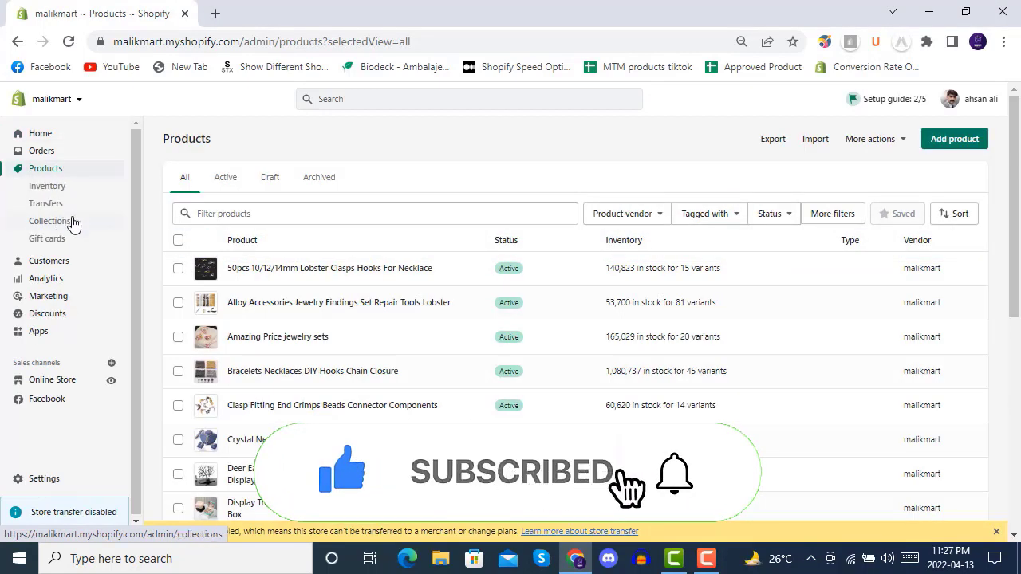
left_click(72, 222)
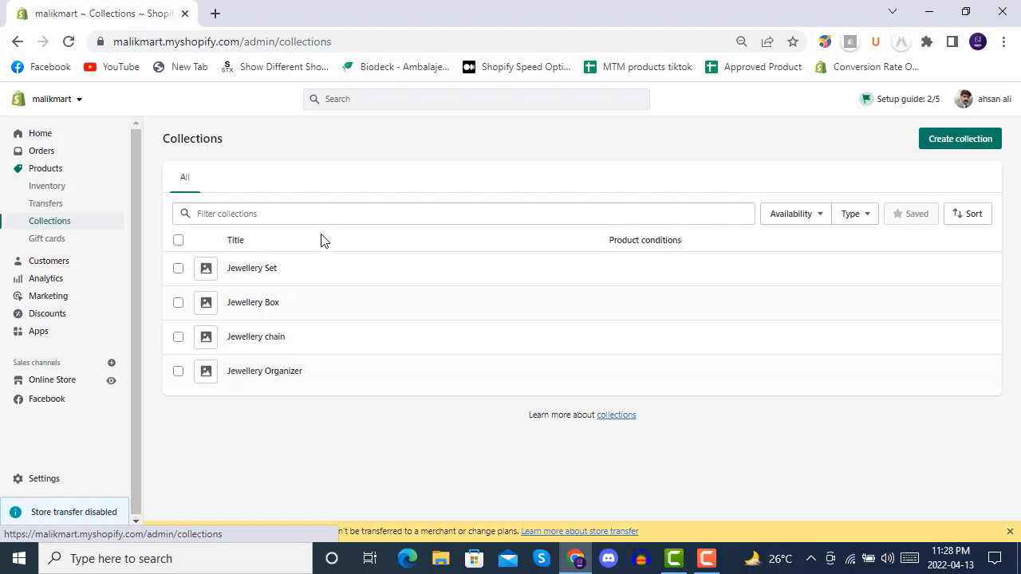
left_click(952, 150)
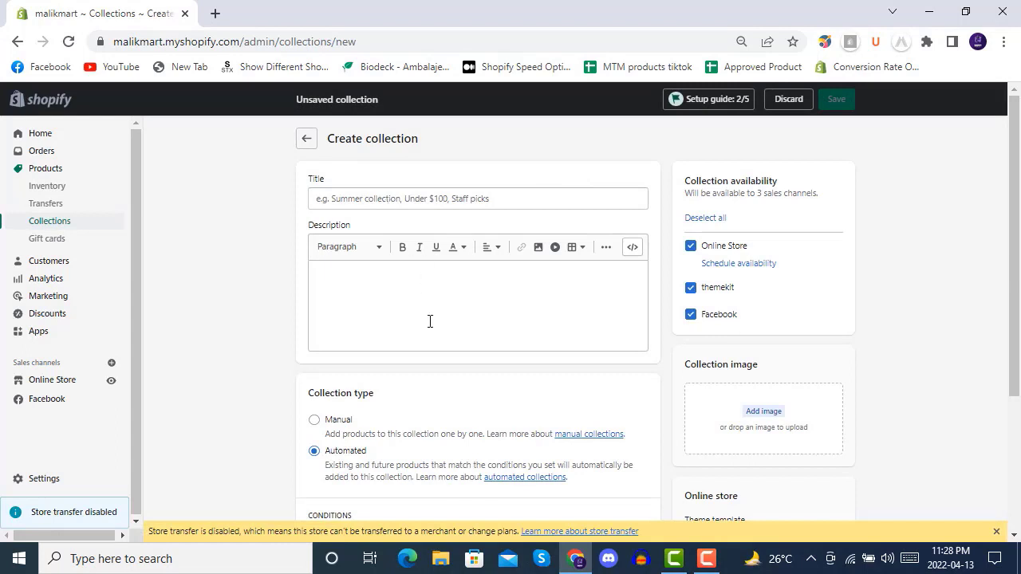
- Compare the Manual and Automated collection types and set the new collection to Manual
scroll(429, 321, "down", 2)
left_click(337, 269)
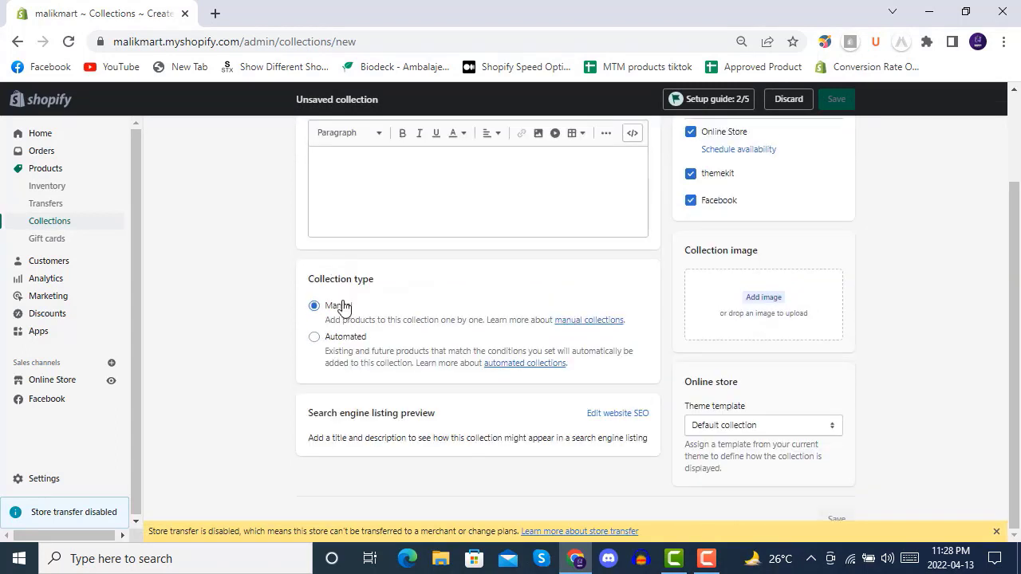
left_click(340, 341)
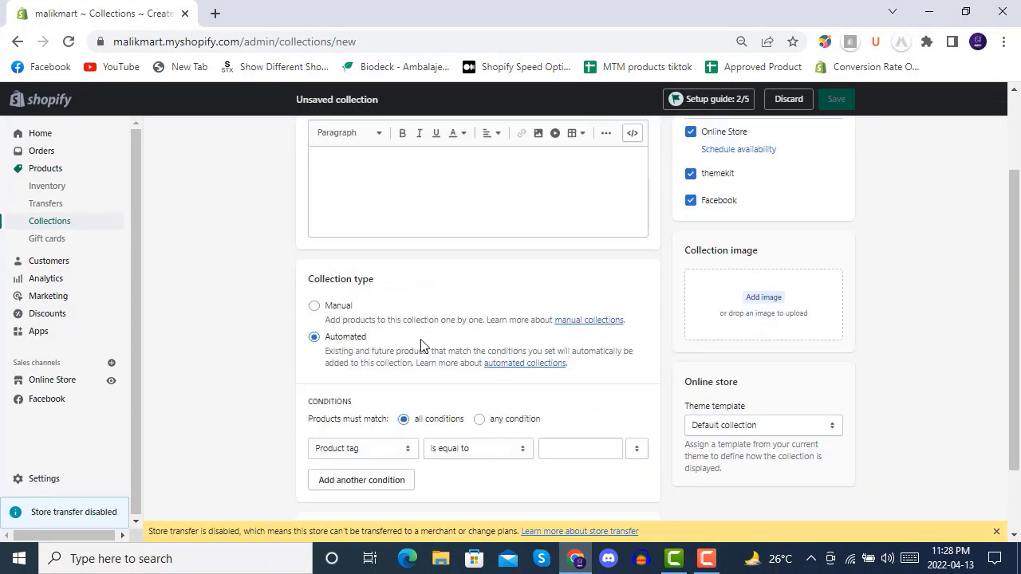
scroll(422, 344, "up", 2)
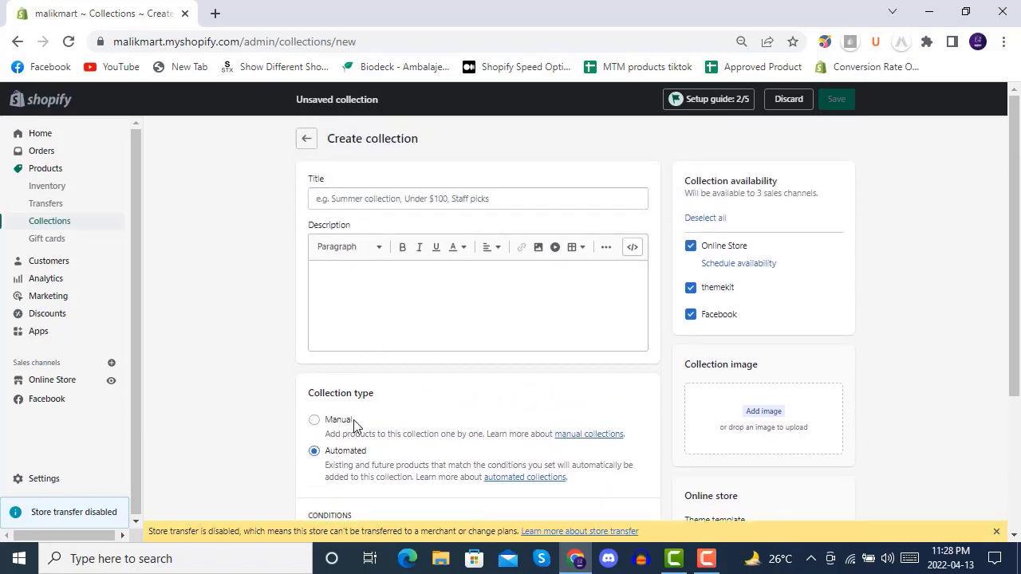
left_click(315, 421)
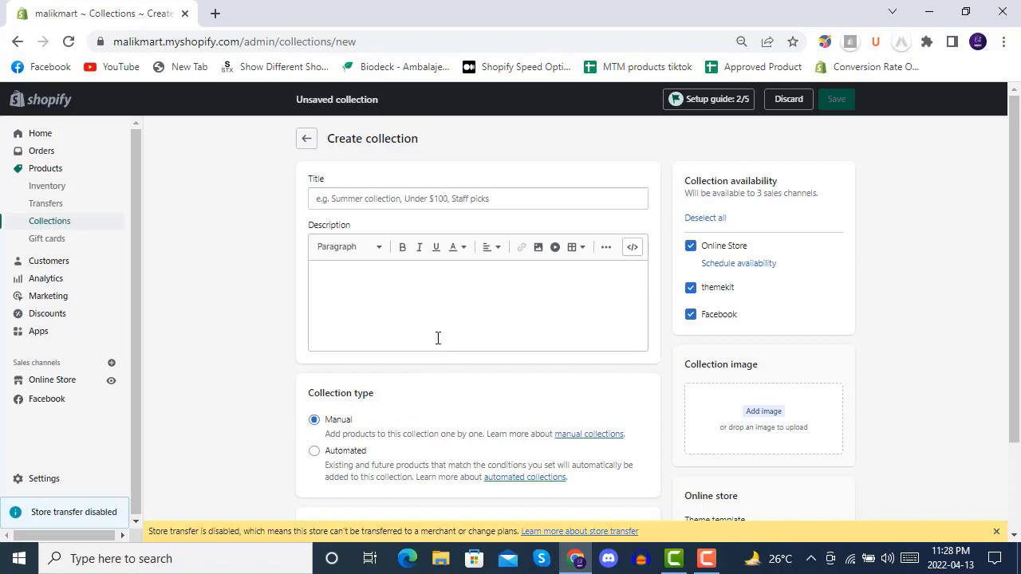
- Title the new collection "Demo manual Collection"
left_click(404, 196)
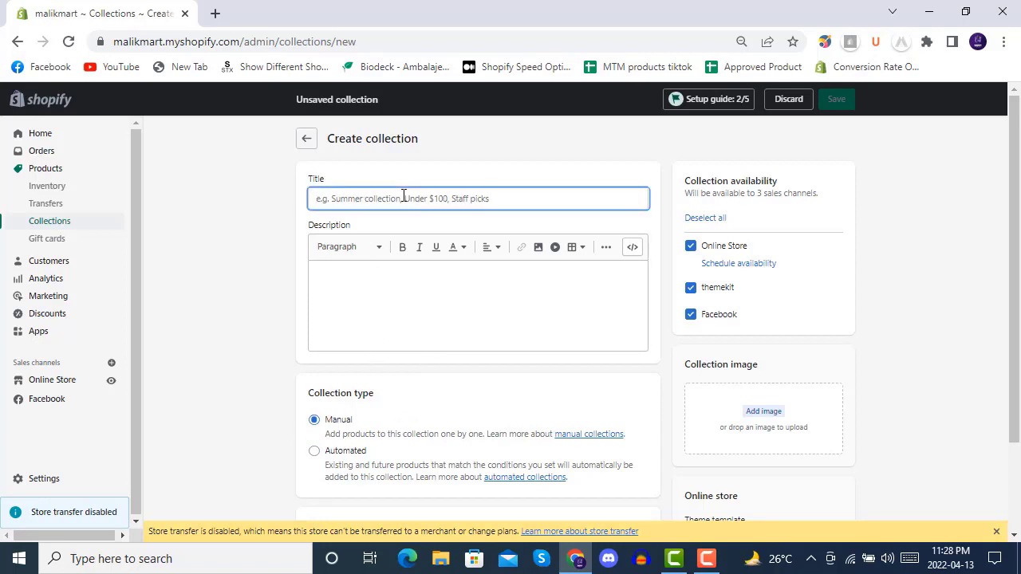
type("Demo Collection")
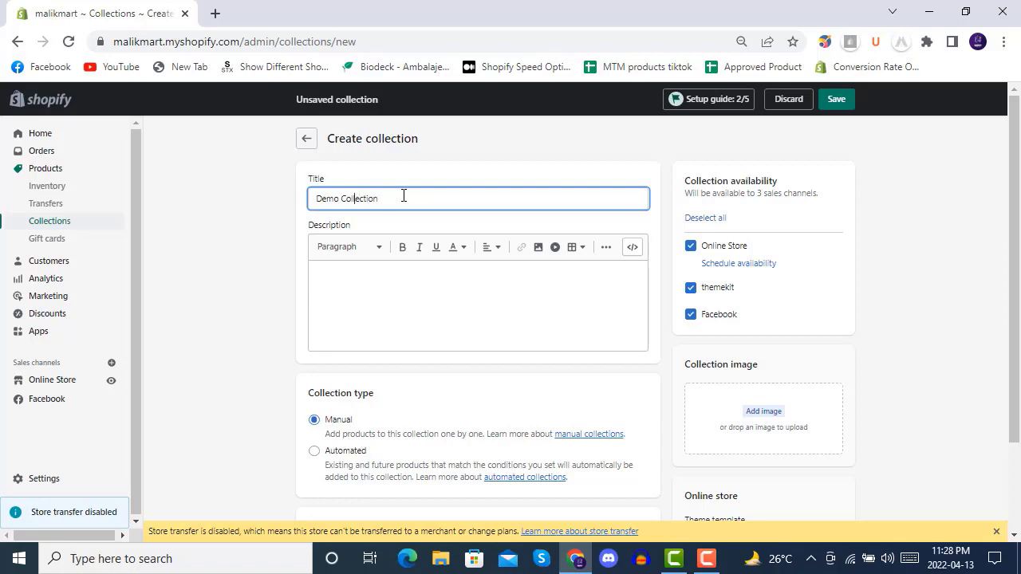
type("manual")
- Fill the collection description with about six lines of the repeated placeholder text "asdfg asdfg asdfg"
left_click(409, 291)
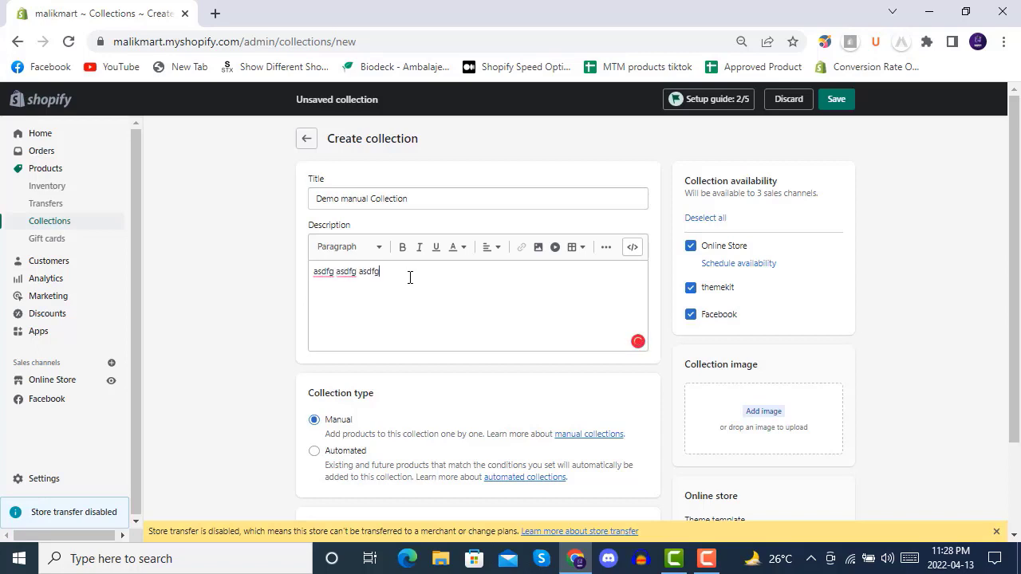
left_click_drag(409, 276, 303, 274)
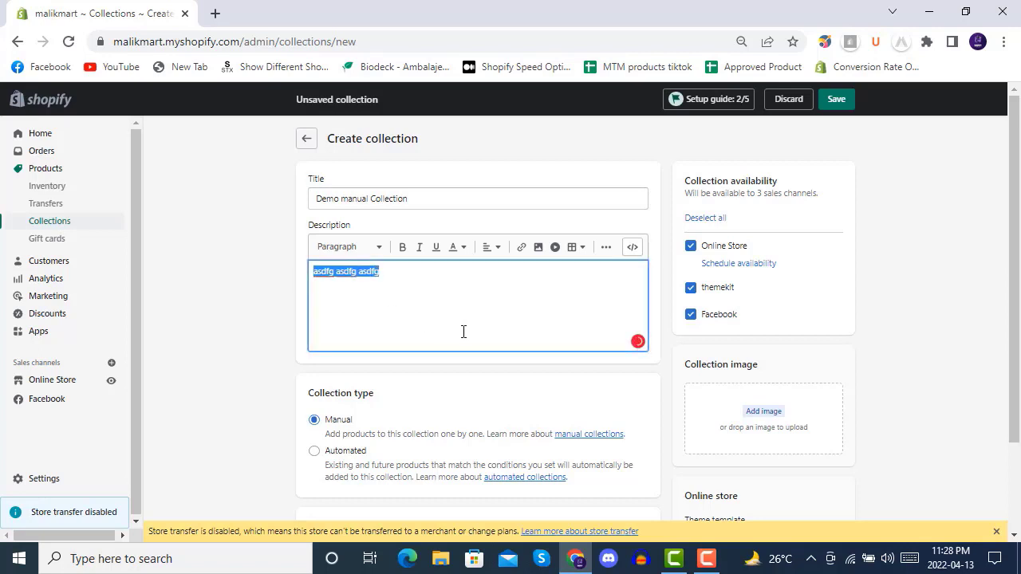
left_click(452, 274)
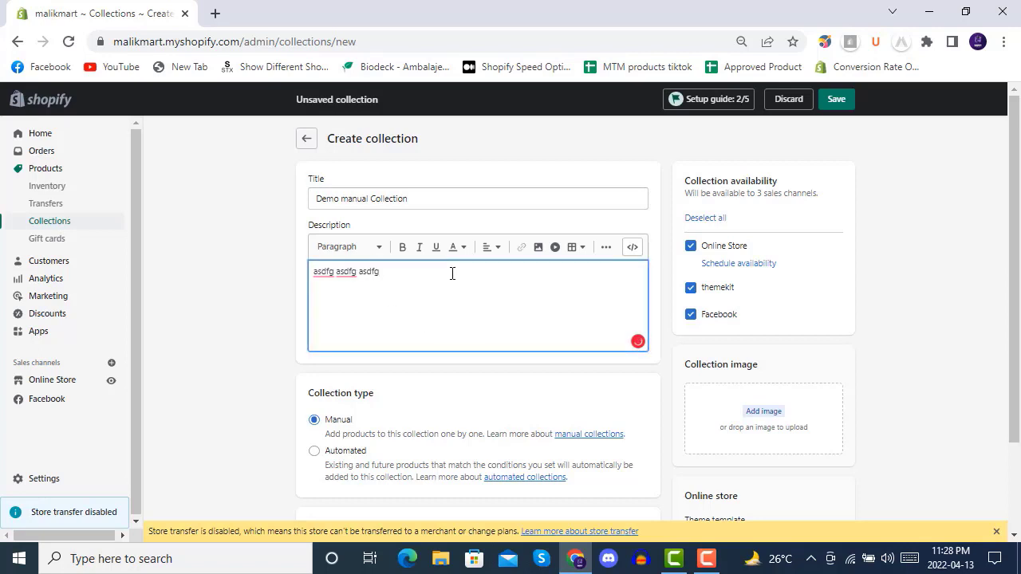
type("asdfg asdfg asdfgasdfg asdfg asdfgasdfg asdfg asdfgasdfg asdfg asdfgasdfg asdfg asdfgasdfg asdfg asdfg")
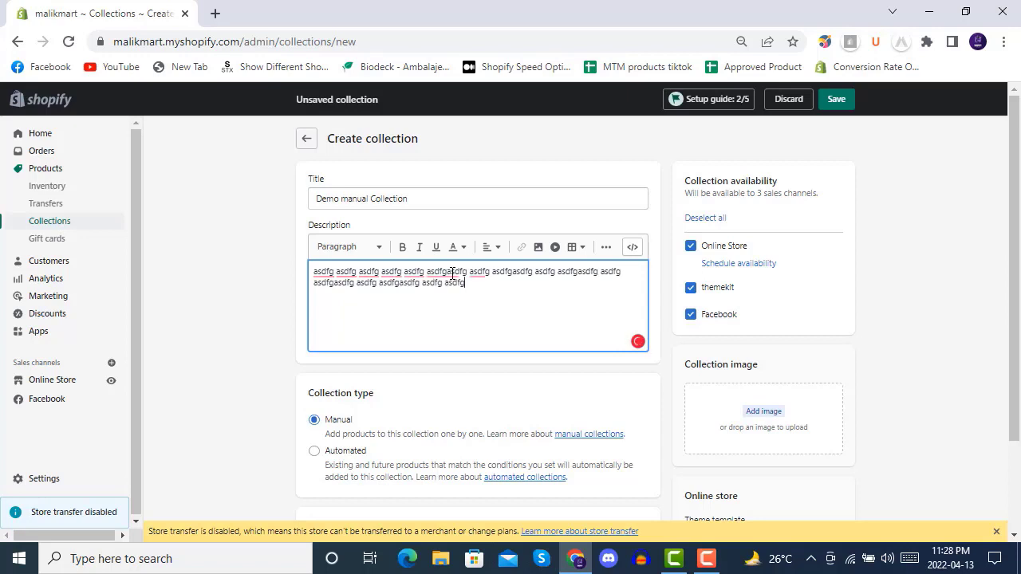
type("asdfg asdfg asdfgasdfg asdfg asdfgasdfg asdfg asdfgasdfg asdfg asdfgasdfg asdfg asdfgasdfg asdfg asdfgasdfg asdfg asdfgasdfg asdfg asdfgasdfg asdfg asdfgasdfg asdfg asdfgasdfg asdfg asdfgasdfg asdfg asdfgasdfg asdfg asdfgasdfg asdfg asdfgasdfg asdfg asdfgasdfg asdfg asdfgasdfg asdfg asdfgasdfg asdfg asdfgasdfg asdfg asdfgasdfg asdfg asdfg")
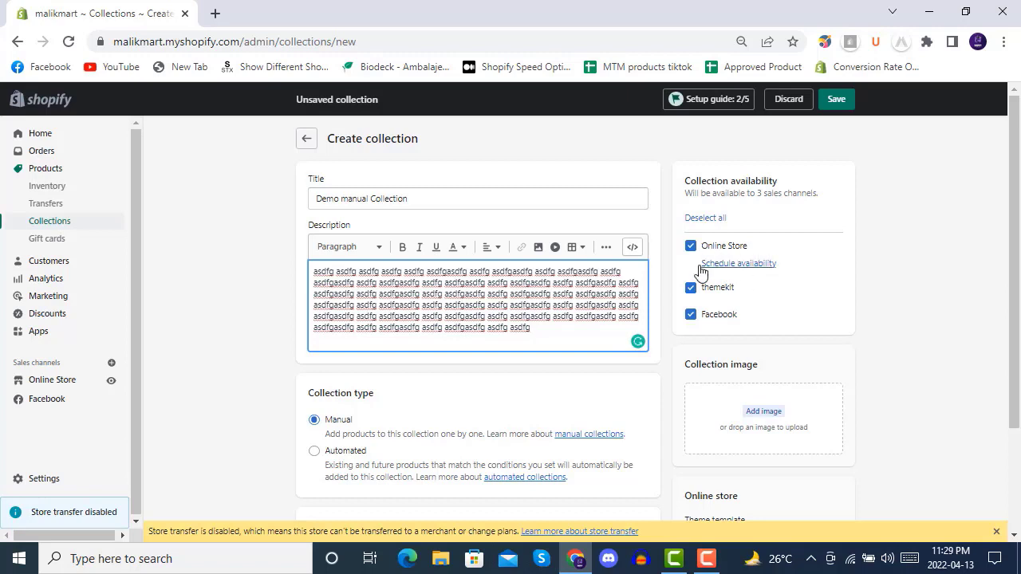
scroll(678, 268, "down", 3)
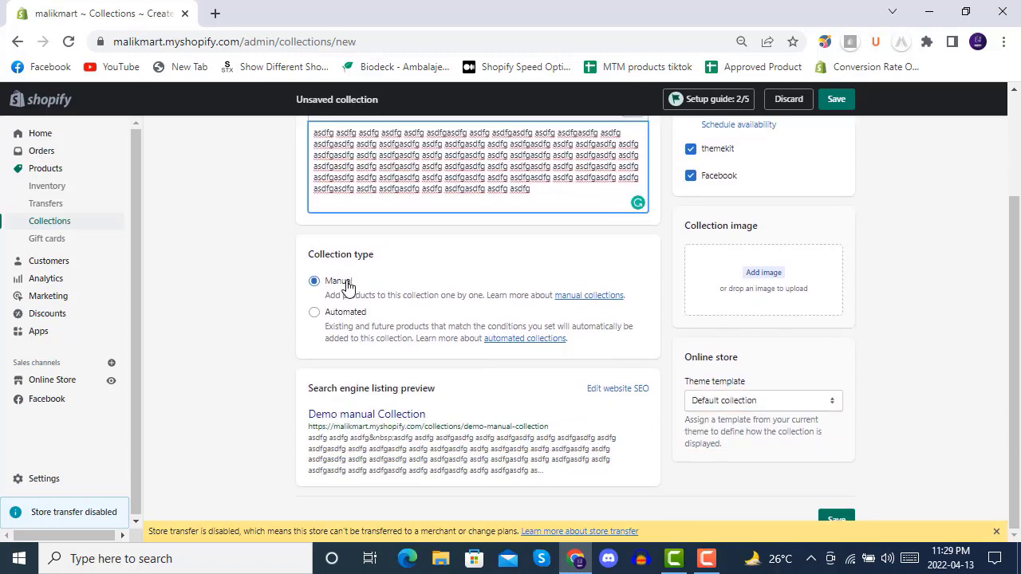
left_click(759, 275)
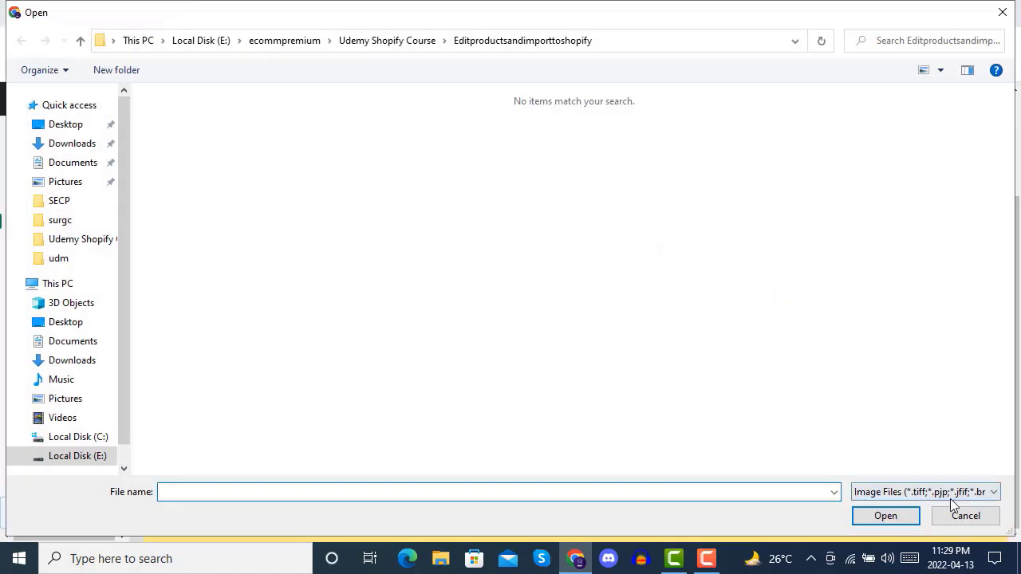
left_click(965, 516)
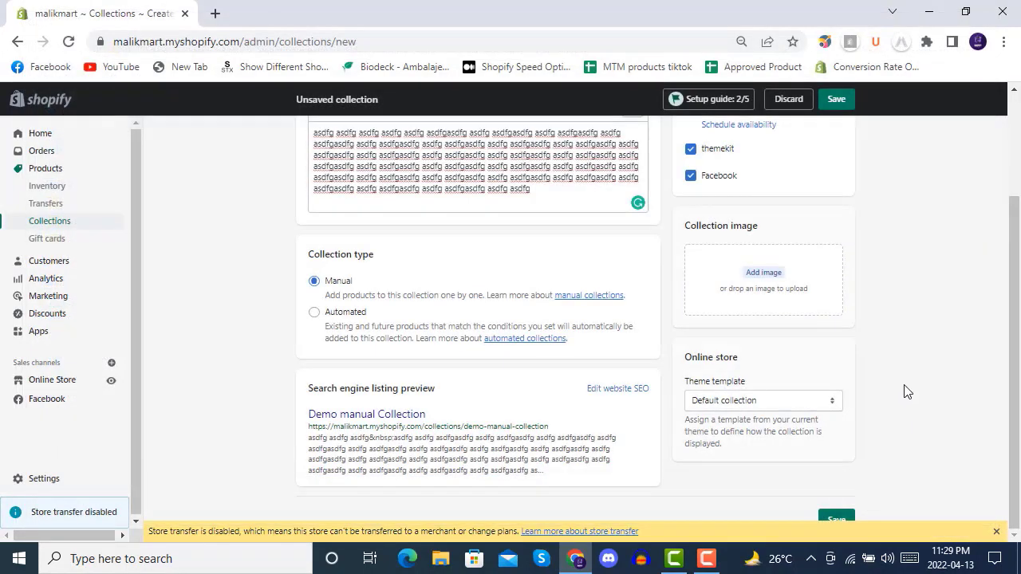
left_click(764, 298)
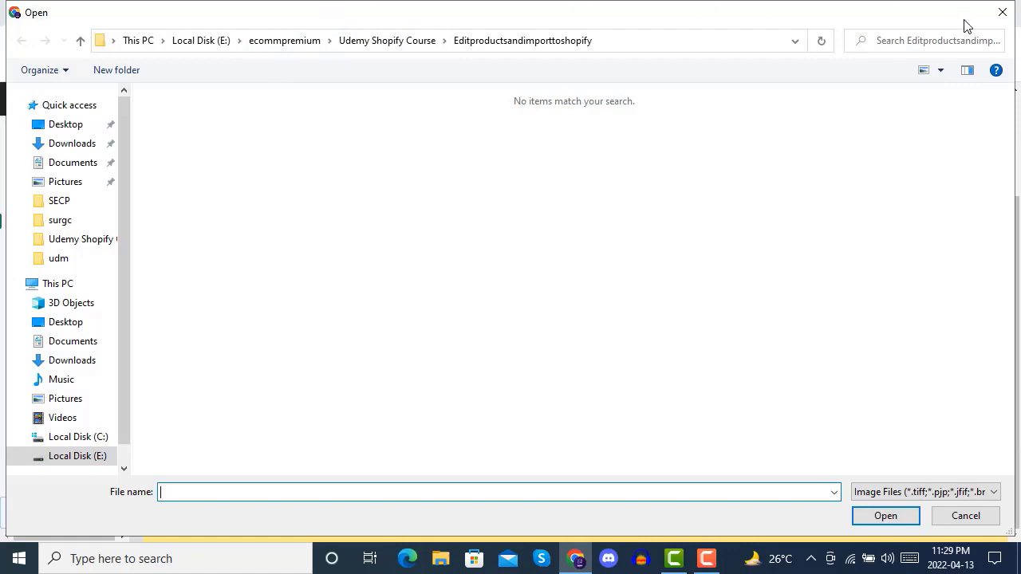
left_click(1001, 12)
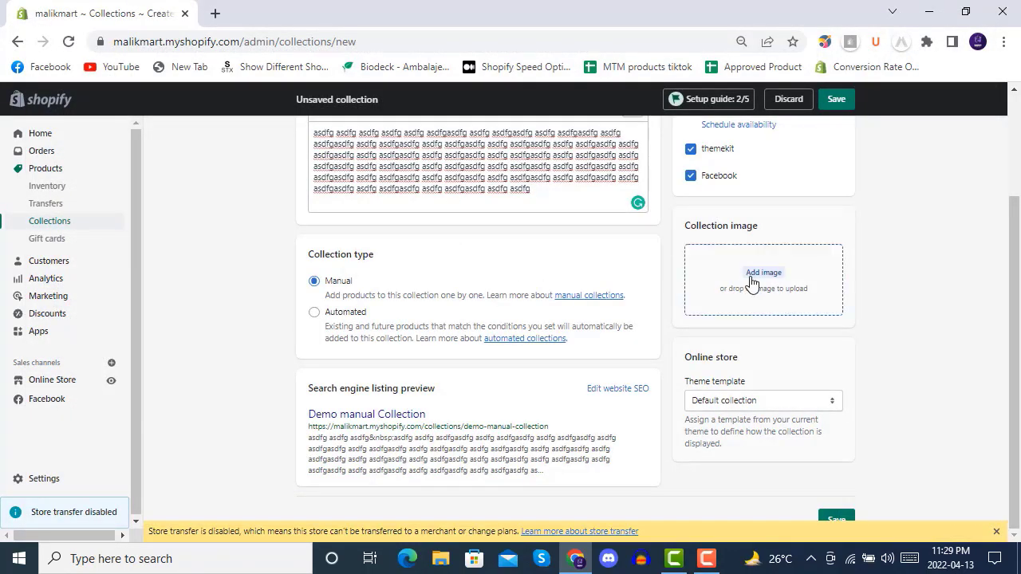
scroll(654, 319, "up", 2)
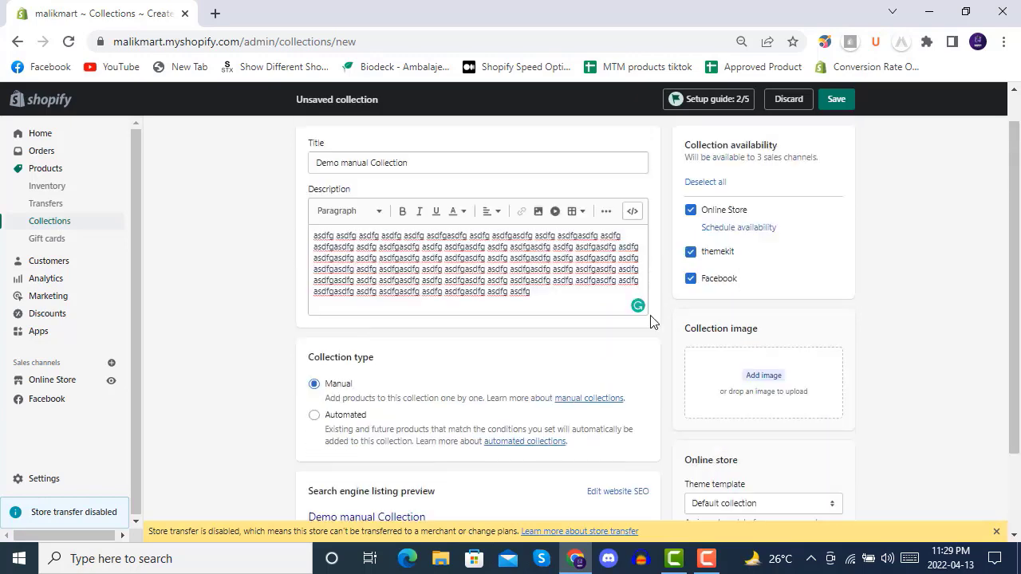
scroll(721, 341, "down", 1)
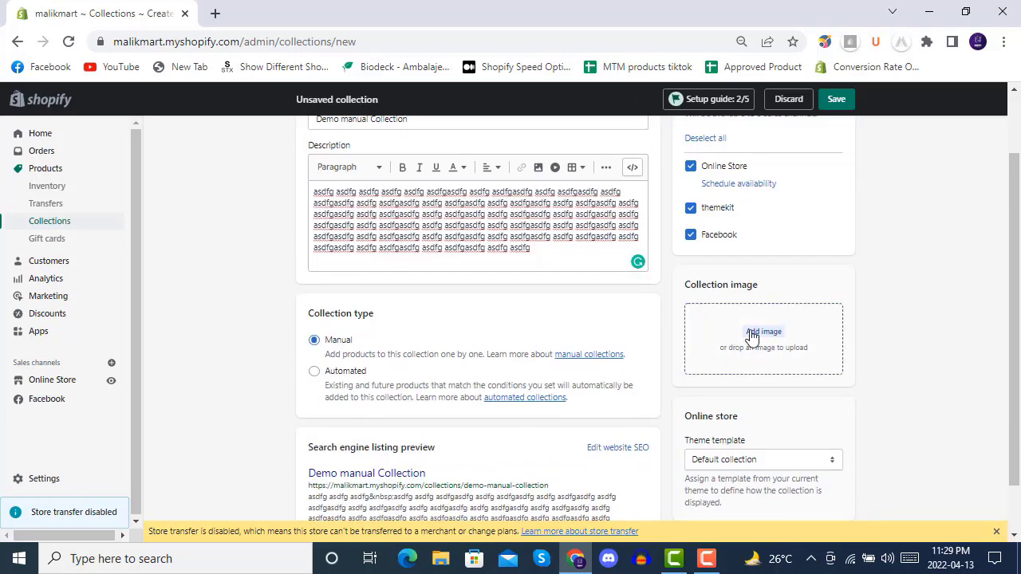
- Upload the 07_14_21_Omsom12073 picture from the Craft folder inside ecommpremium as the collection image
left_click(752, 334)
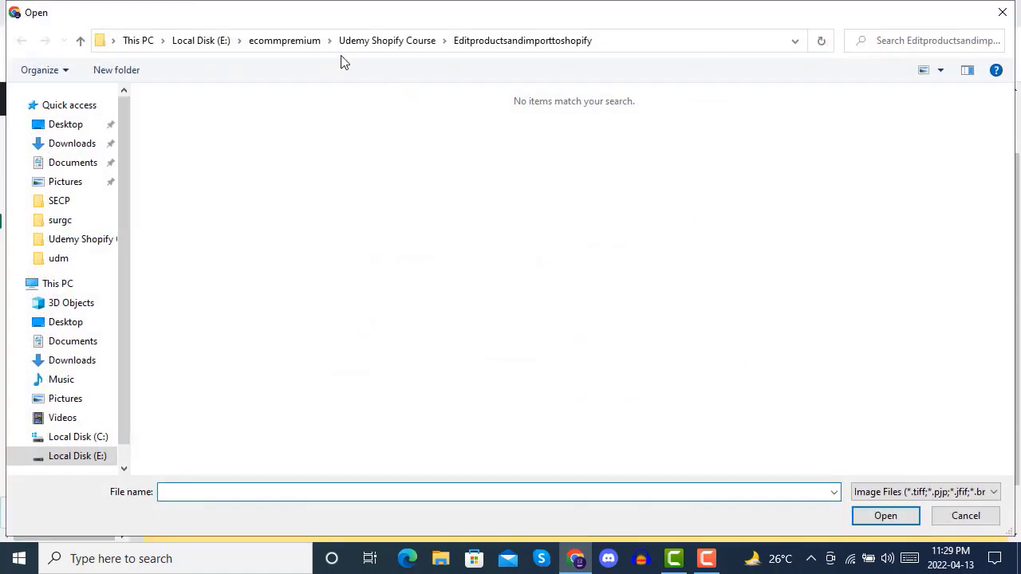
left_click(284, 41)
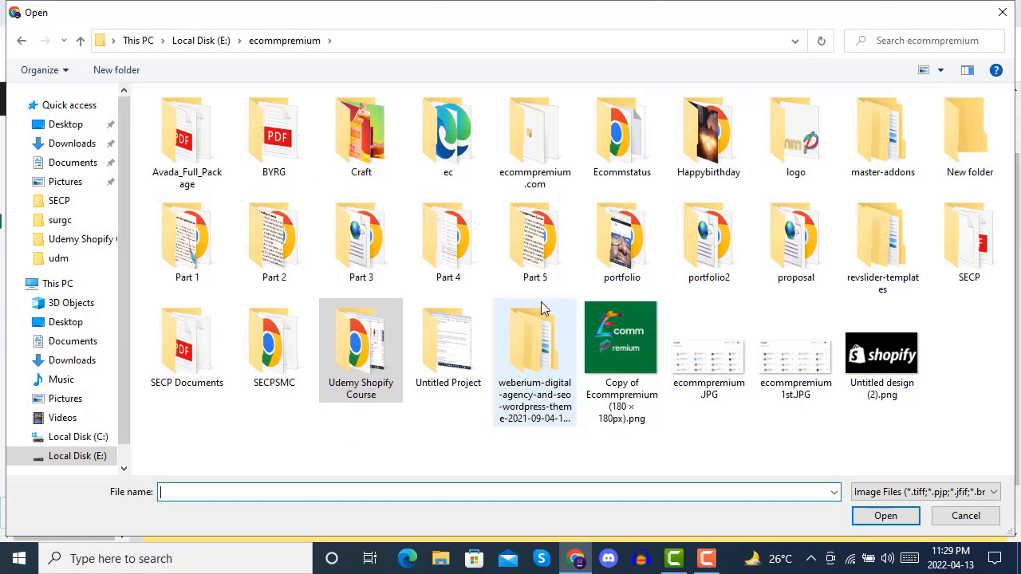
double_click(352, 143)
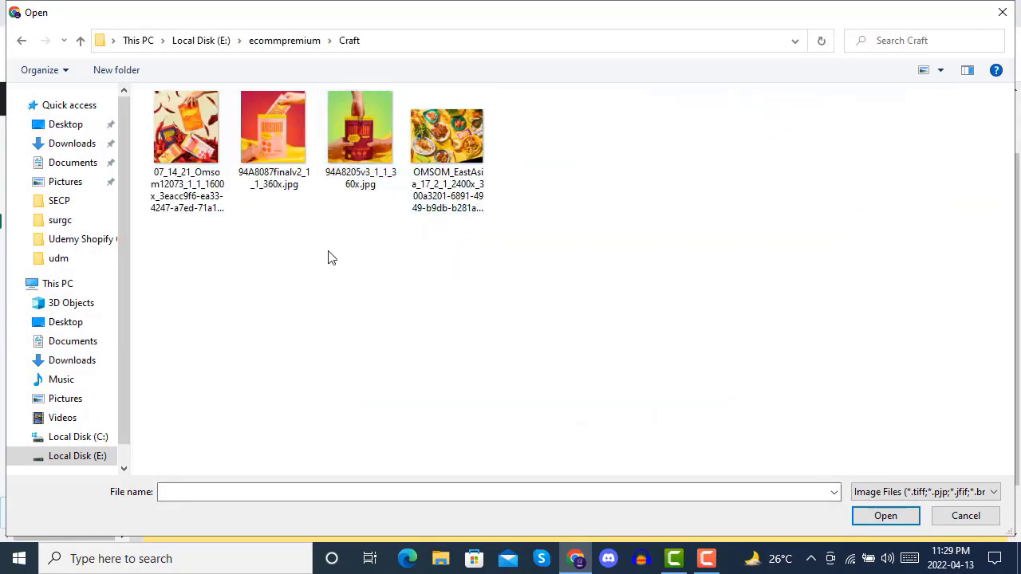
left_click(198, 143)
double_click(198, 143)
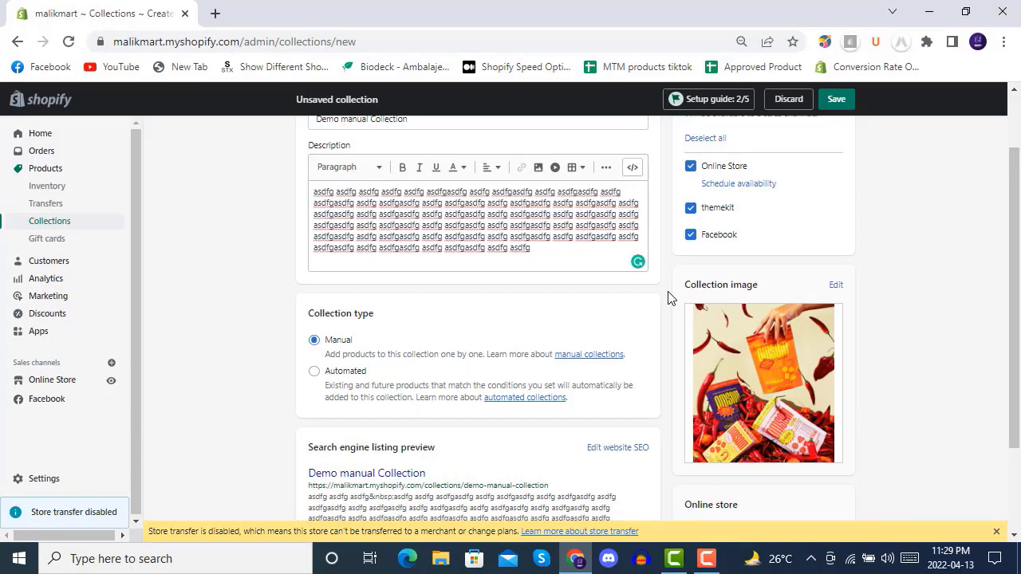
- Review the collection's settings and save the new collection
scroll(668, 297, "down", 3)
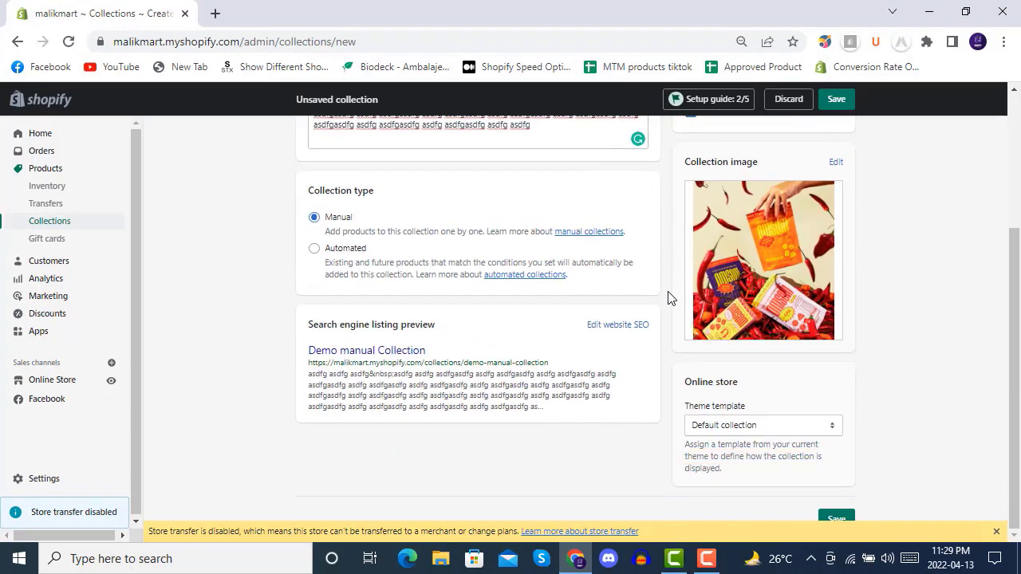
scroll(669, 297, "up", 3)
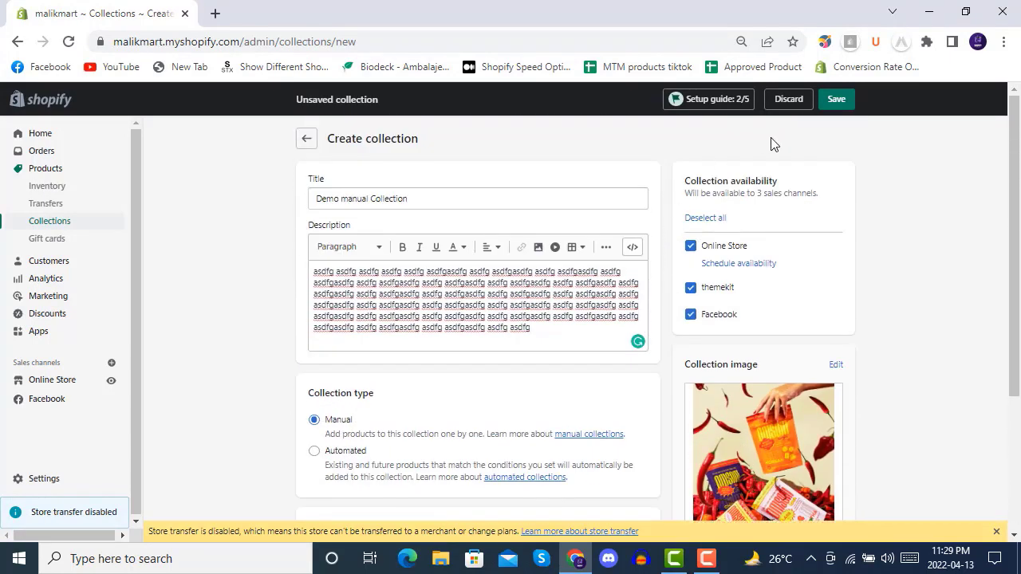
left_click(835, 101)
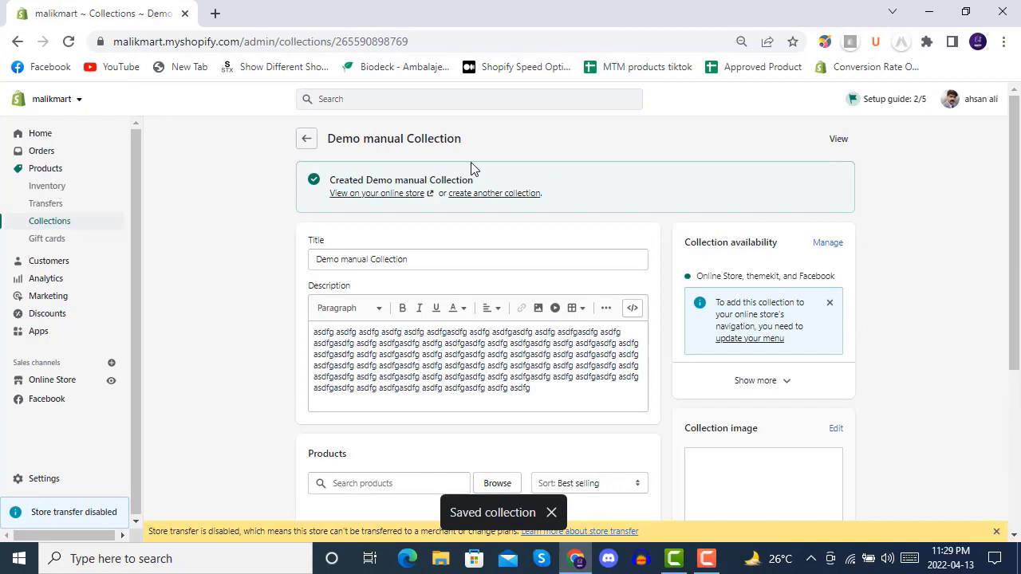
- View the saved collection on the online store, check its item count, and return to its admin page
left_click(372, 194)
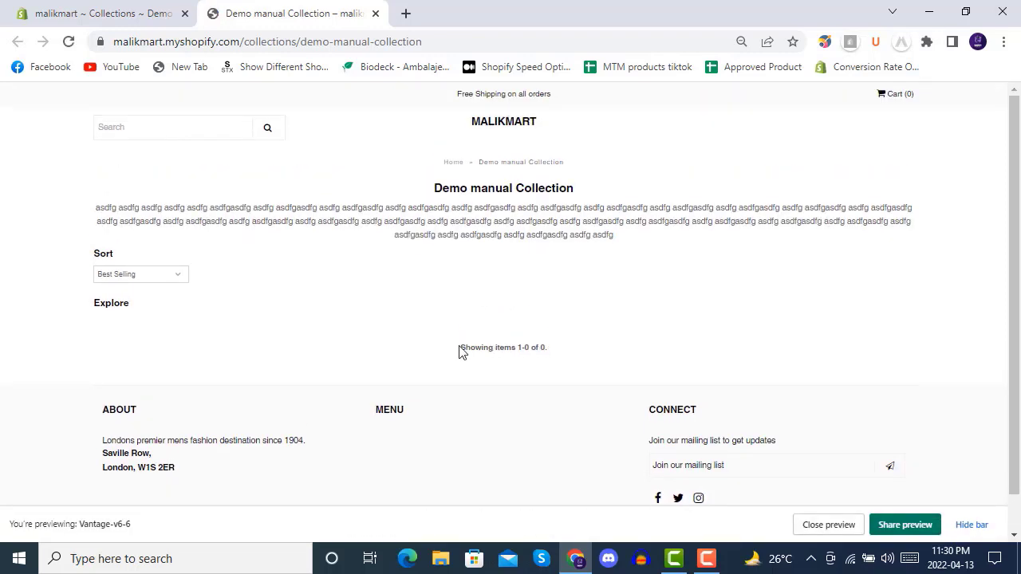
triple_click(486, 347)
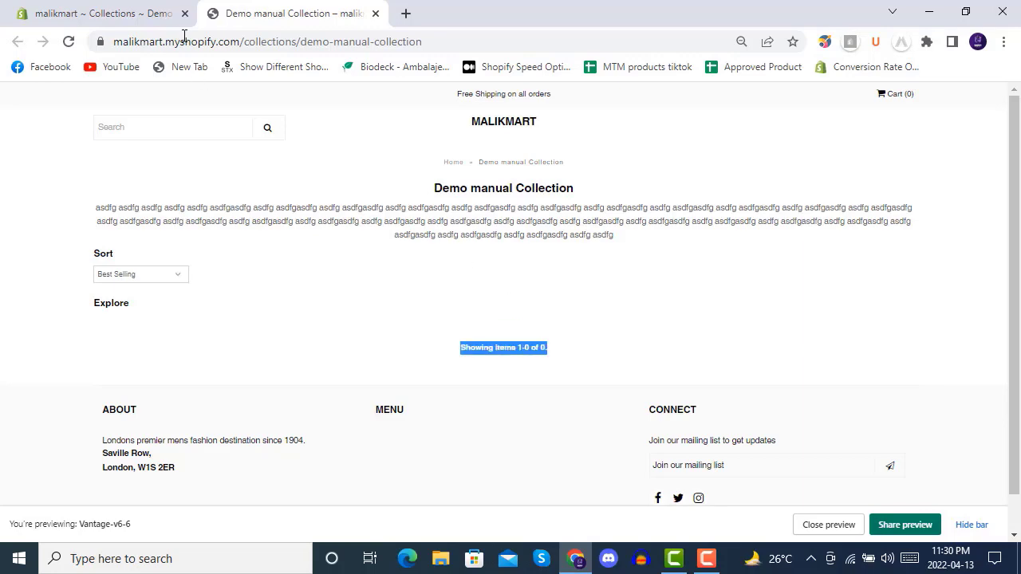
left_click(151, 19)
- Browse the store's products and add "Amazing Price jewelry sets" to the collection
scroll(435, 239, "down", 3)
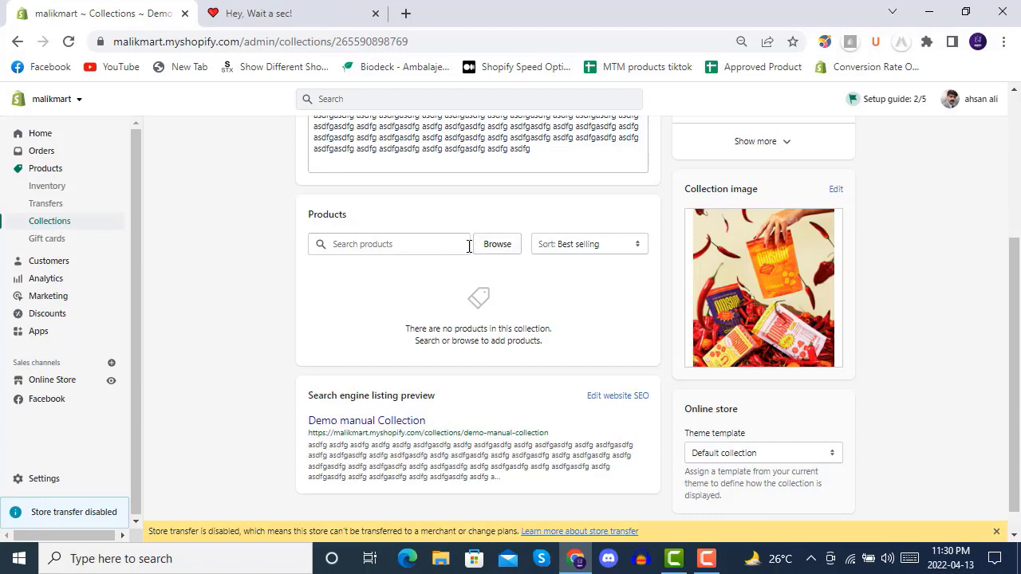
left_click(397, 247)
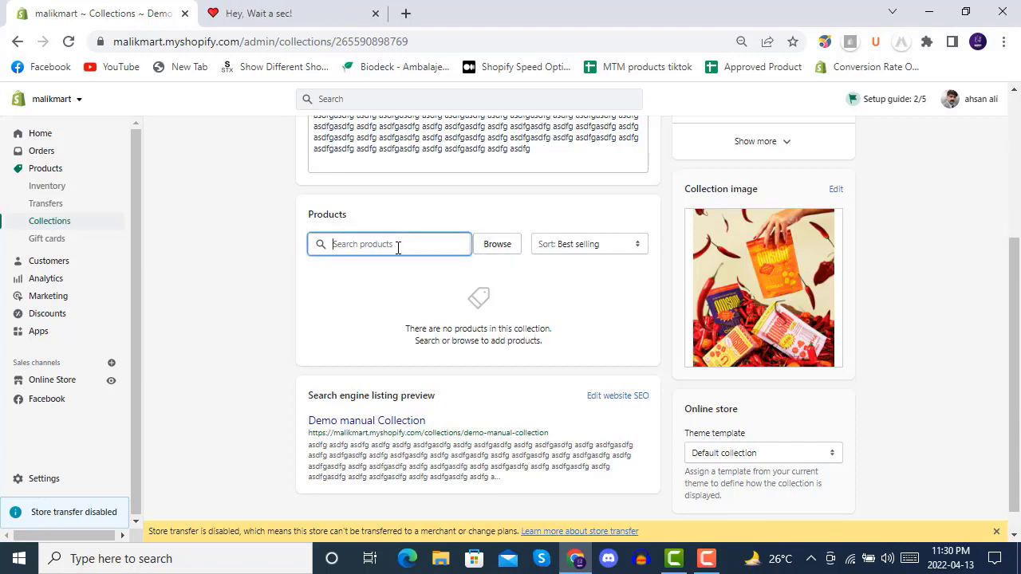
left_click(496, 244)
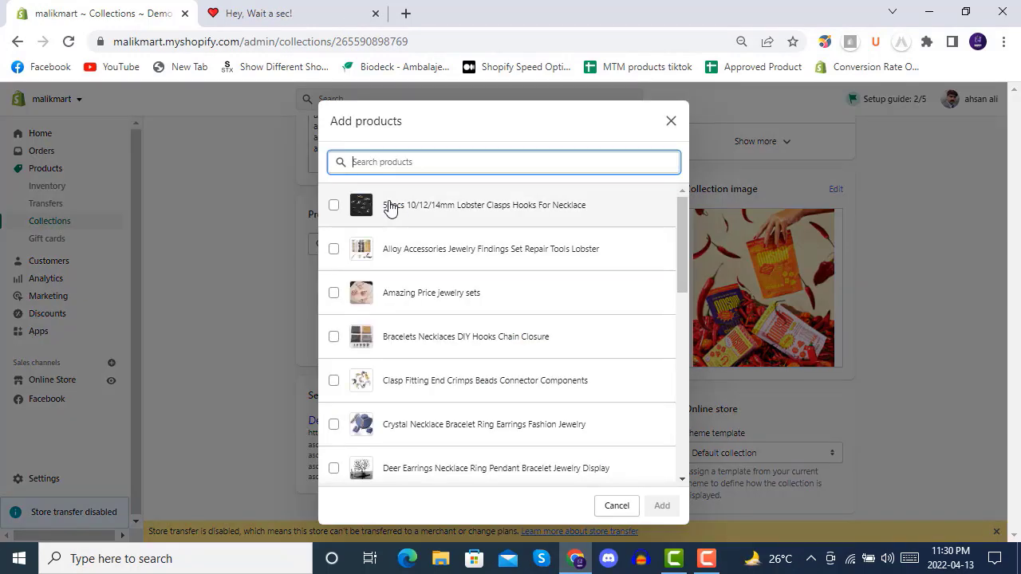
left_click(380, 295)
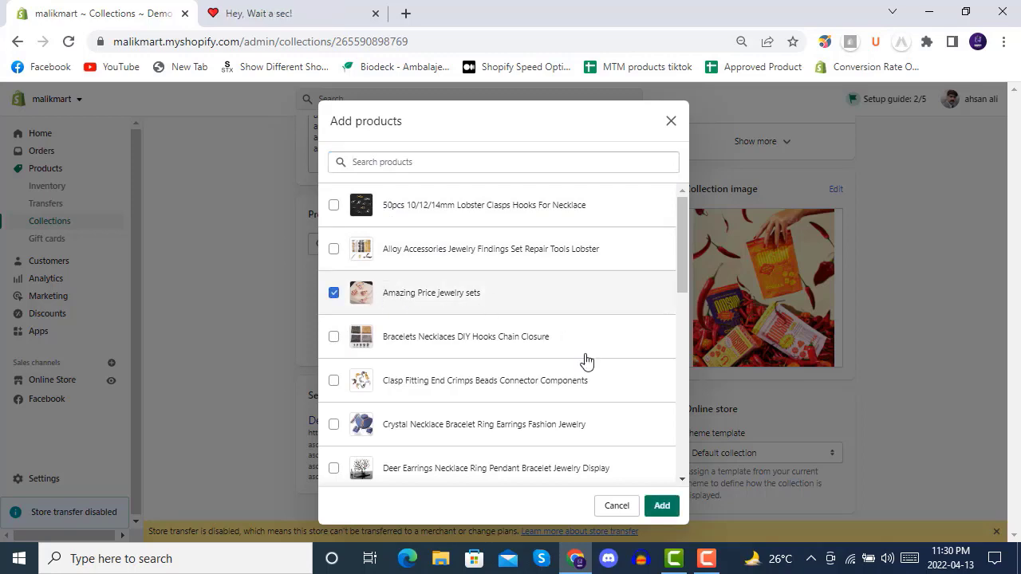
left_click(665, 507)
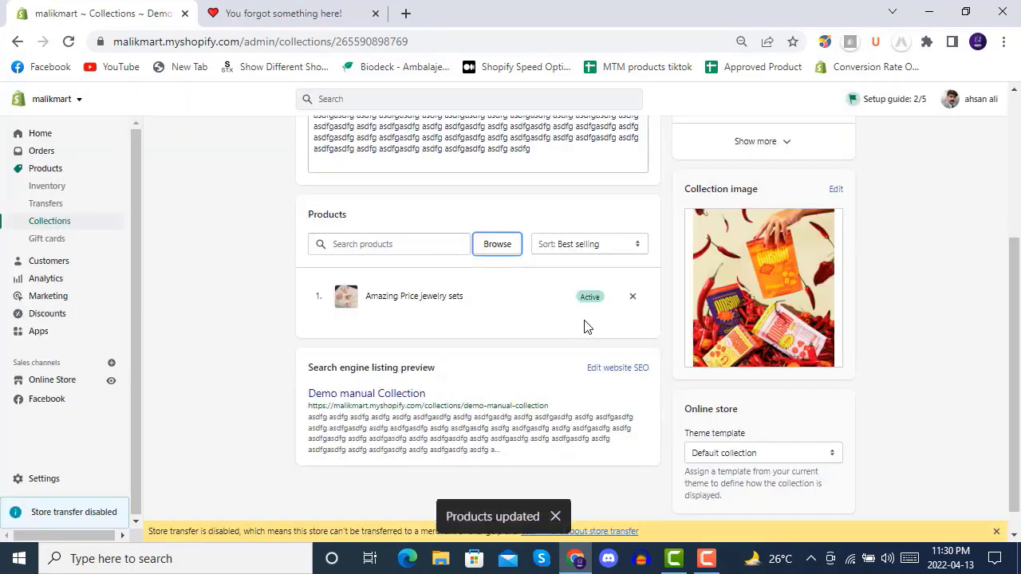
- Reload the Demo manual Collection page on the online store and examine its product listing
scroll(606, 345, "up", 3)
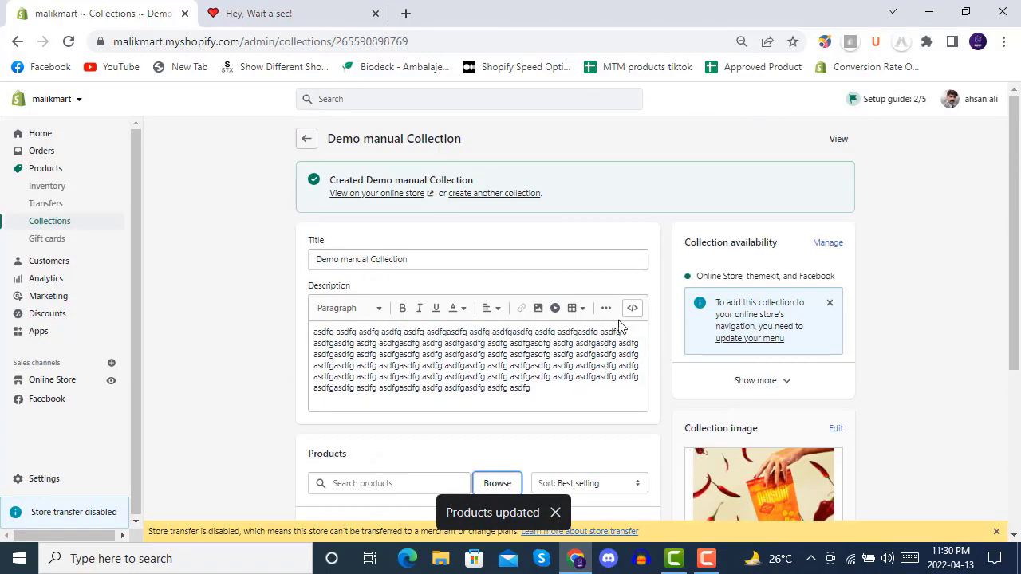
left_click(283, 14)
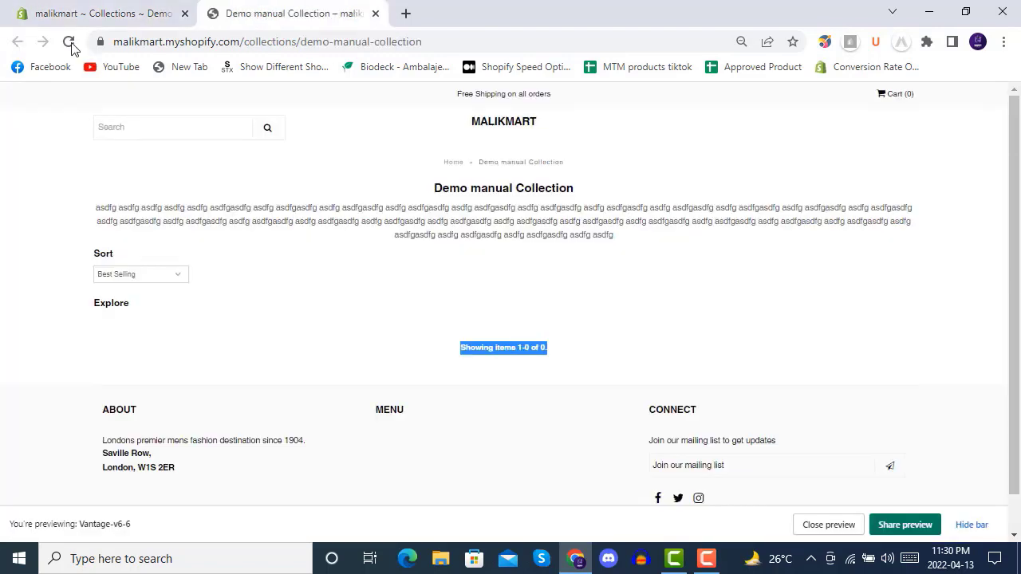
left_click(69, 41)
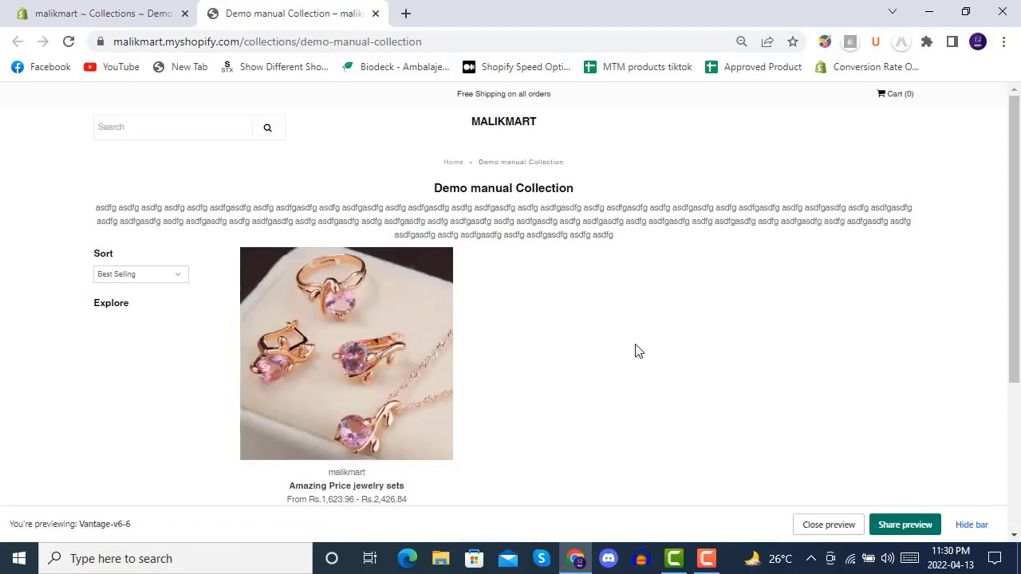
scroll(638, 349, "down", 3)
scroll(638, 350, "up", 3)
scroll(606, 311, "down", 3)
scroll(606, 312, "up", 3)
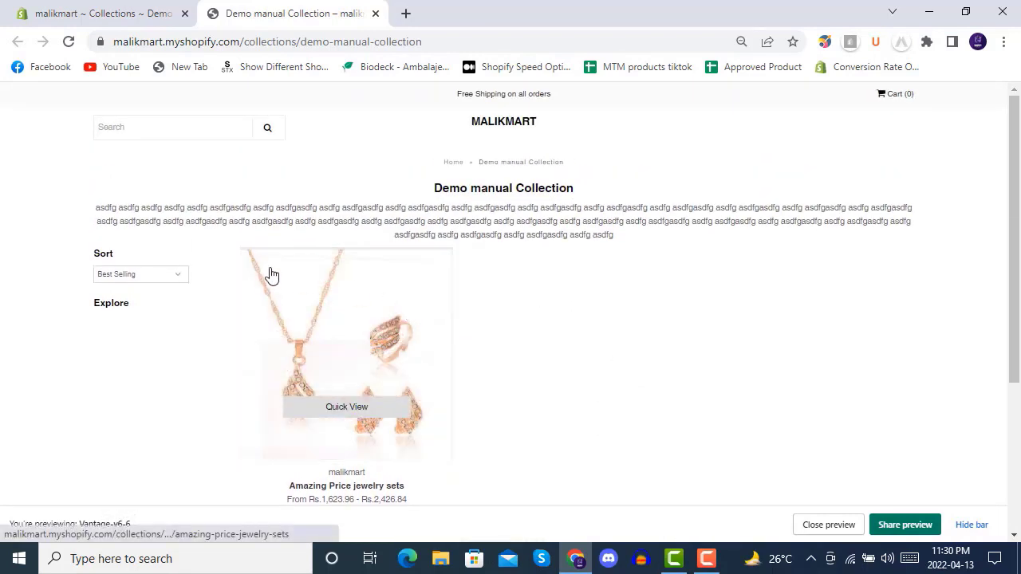
- Check the storefront collection's sort options without changing the order, and close the store page
left_click(177, 275)
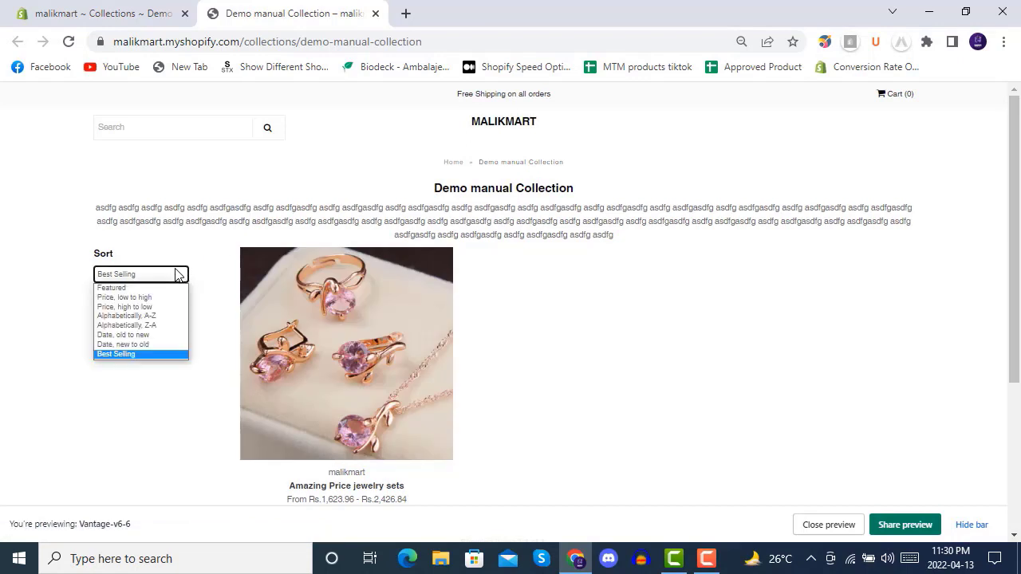
left_click(177, 274)
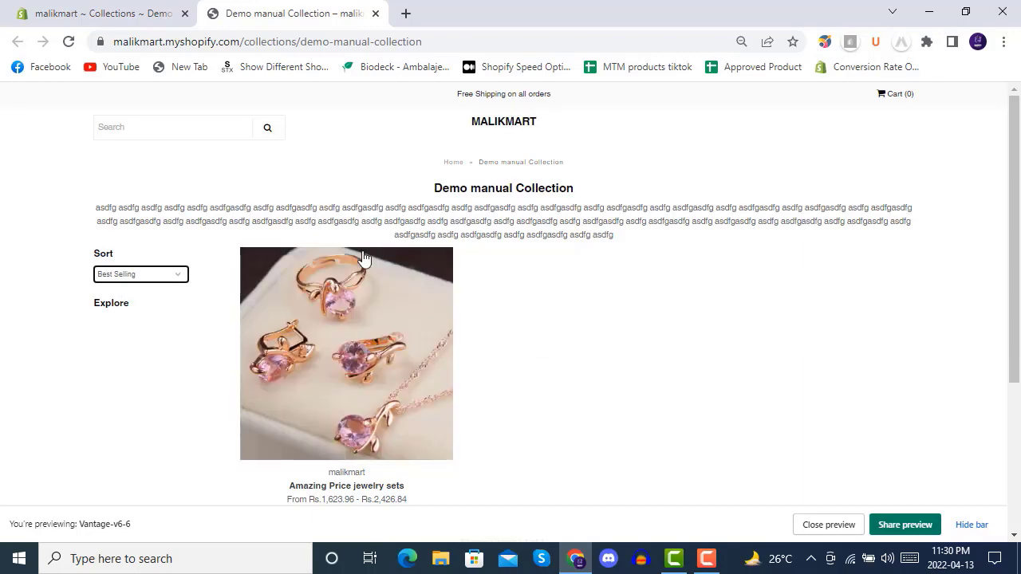
left_click(375, 13)
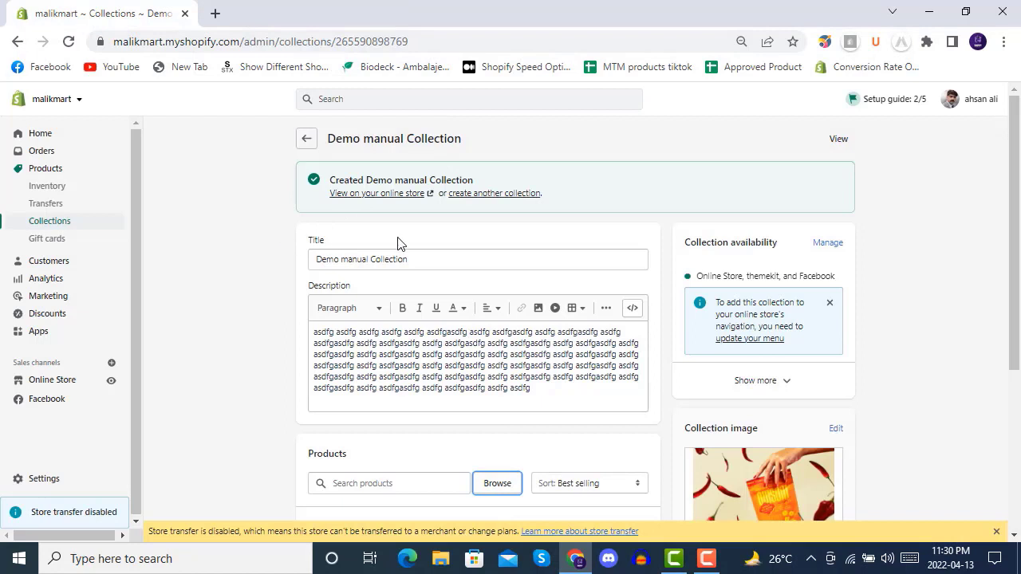
- Start another collection titled "Demo automatic collection" and fill its description with repeated "asdfg" placeholder text
left_click(491, 196)
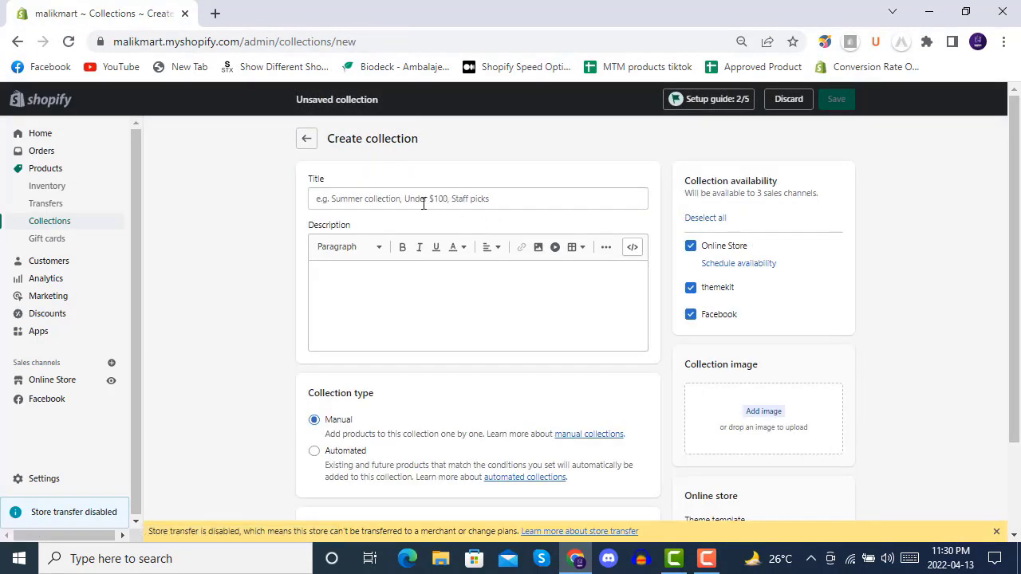
left_click(417, 199)
type("Demo automatic collection")
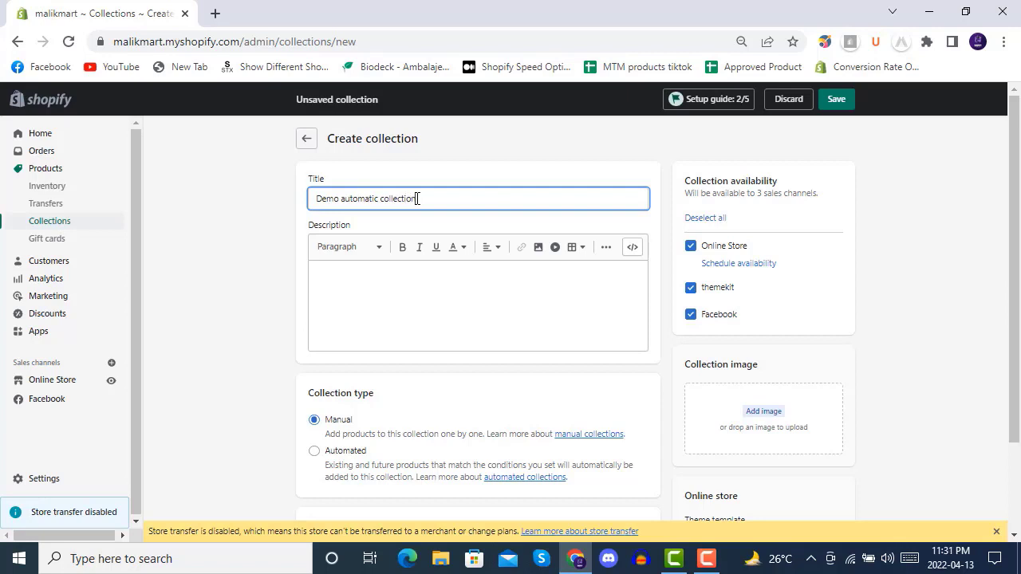
left_click(465, 313)
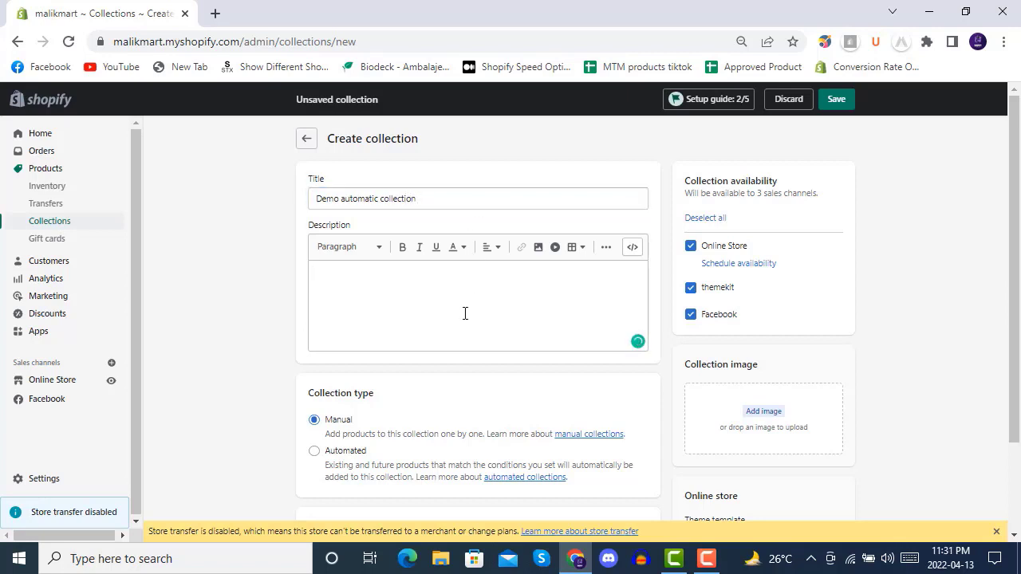
type("asdfg asdfg asdfg")
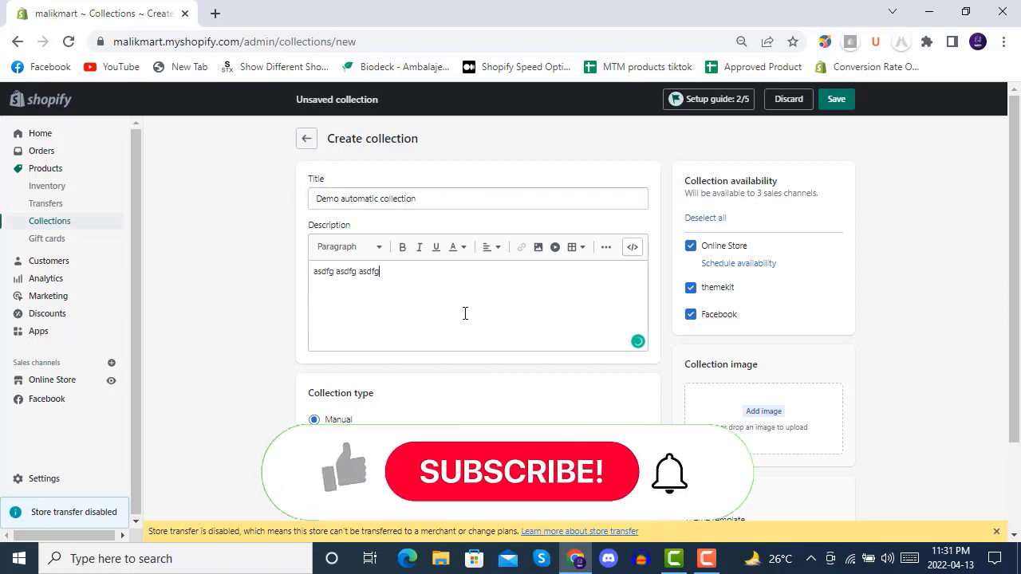
key("ctrl+v")
key("ctrl+v")
key("ctrl+v")
key("ctrl+v")
key("ctrl+v")
key("ctrl+v")
key("ctrl+v")
key("ctrl+v")
key("ctrl+v")
key("ctrl+v")
key("ctrl+v")
key("ctrl+v")
key("ctrl+v")
key("ctrl+v")
key("ctrl+v")
key("ctrl+v")
key("ctrl+v")
key("ctrl+v")
key("ctrl+v")
key("ctrl+v")
- Set the collection type to Automated, keep products matching all conditions, and add a second condition row
scroll(471, 310, "down", 2)
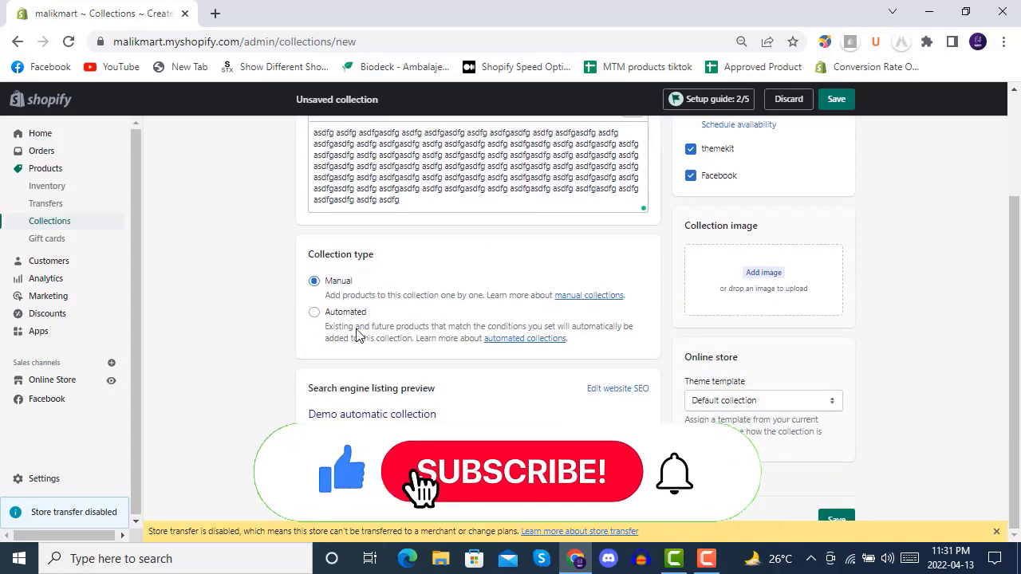
left_click(314, 313)
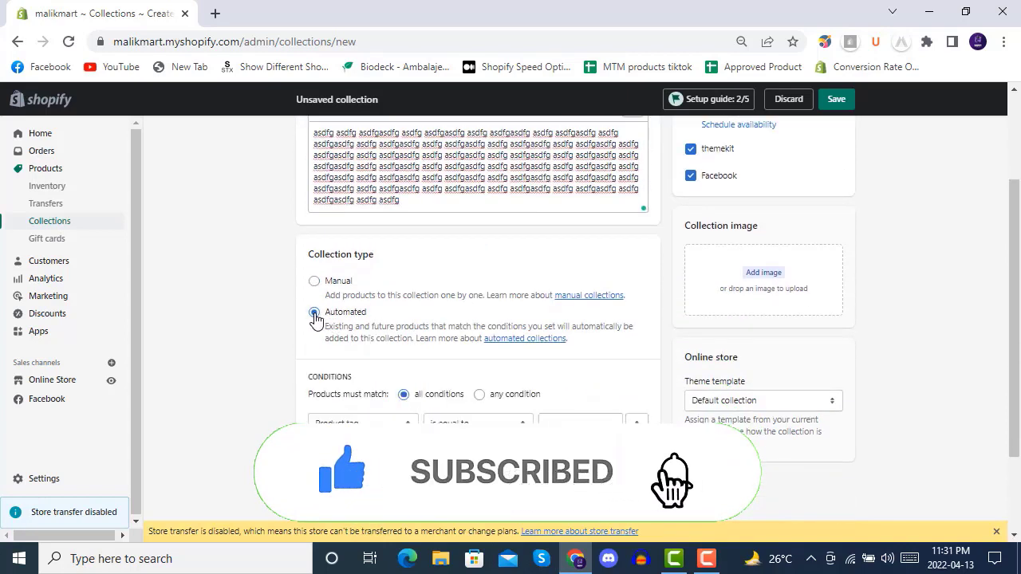
scroll(447, 315, "down", 2)
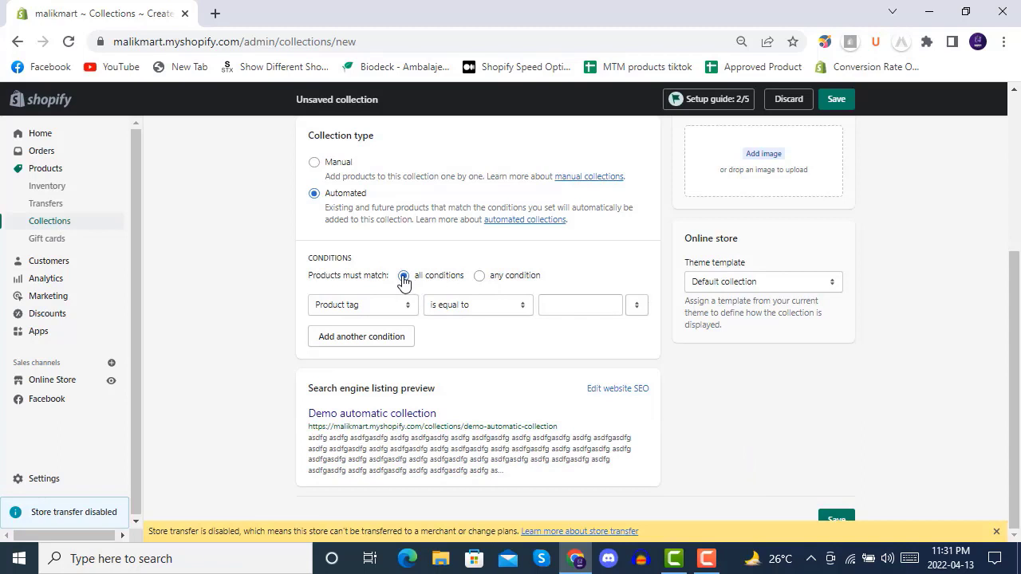
left_click(372, 340)
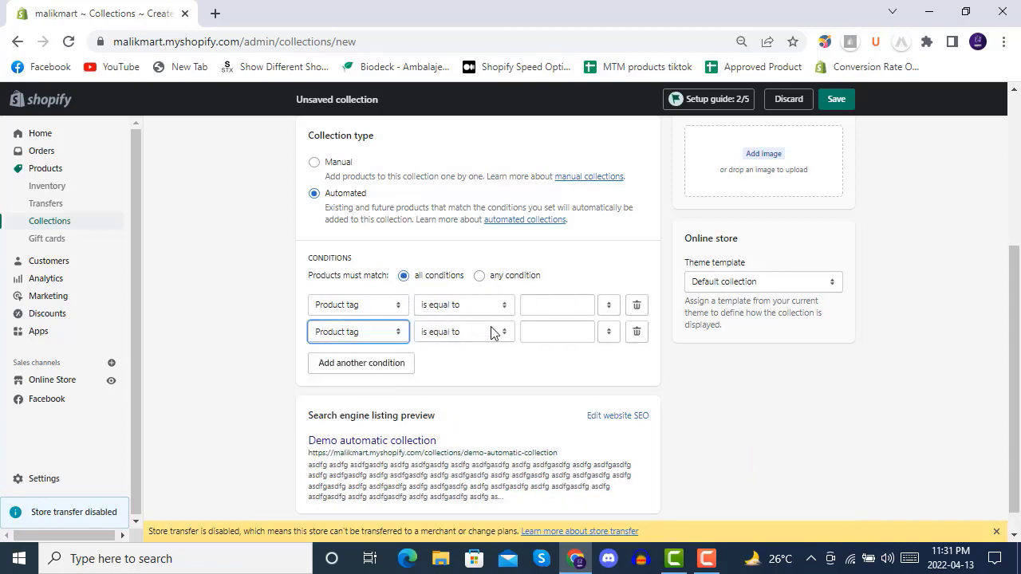
- Set the first condition to Product title contains "jewellery"
left_click(380, 308)
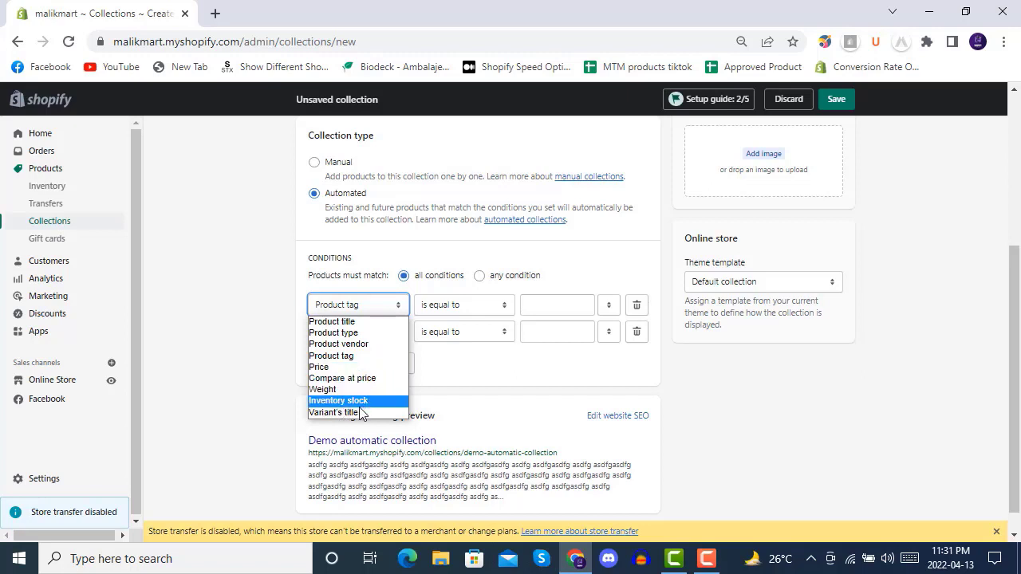
left_click(356, 323)
left_click(450, 307)
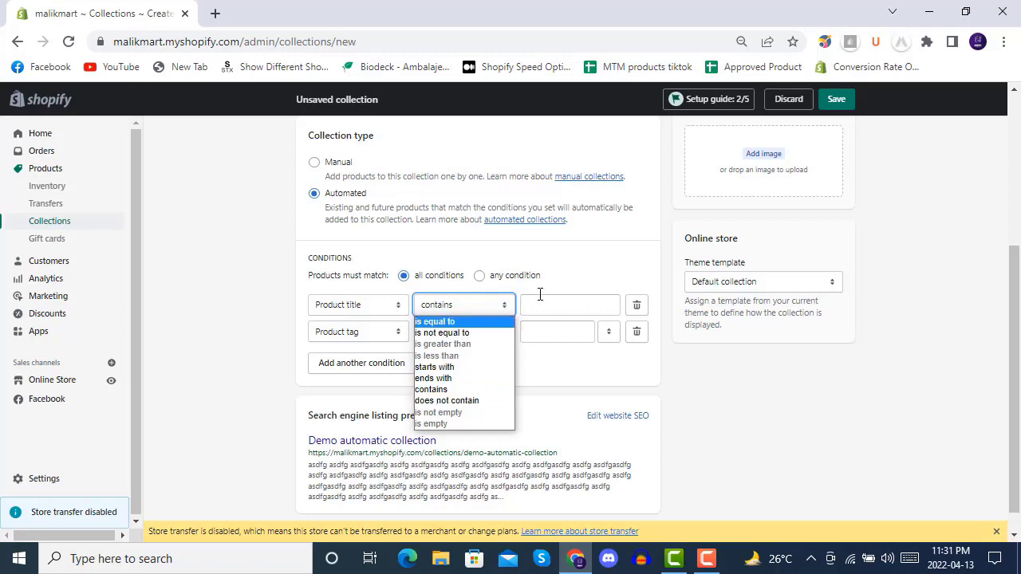
left_click(571, 283)
left_click(569, 300)
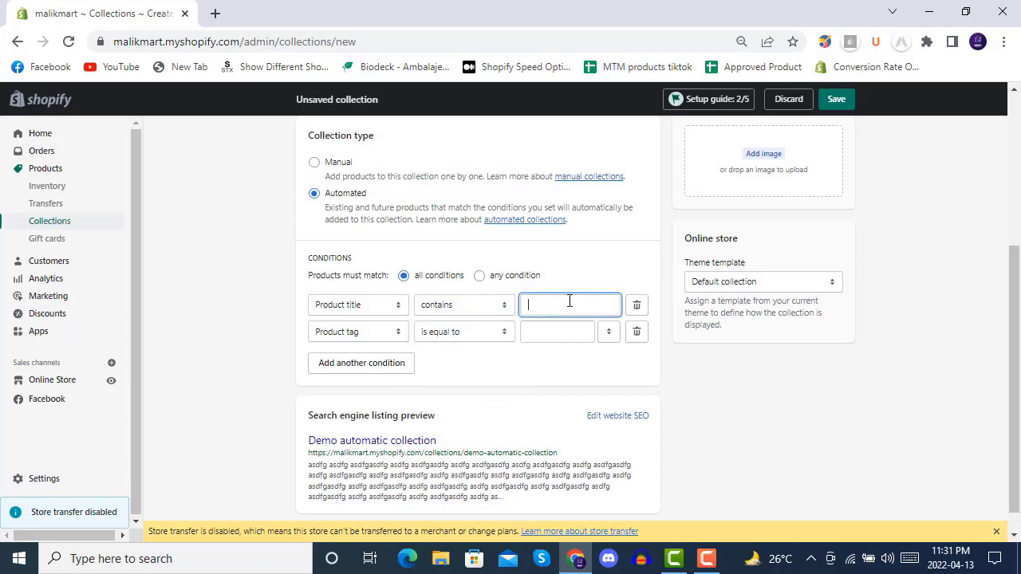
type("jewe")
type("llery")
- Set the second condition to Product title contains "chain"
left_click(364, 335)
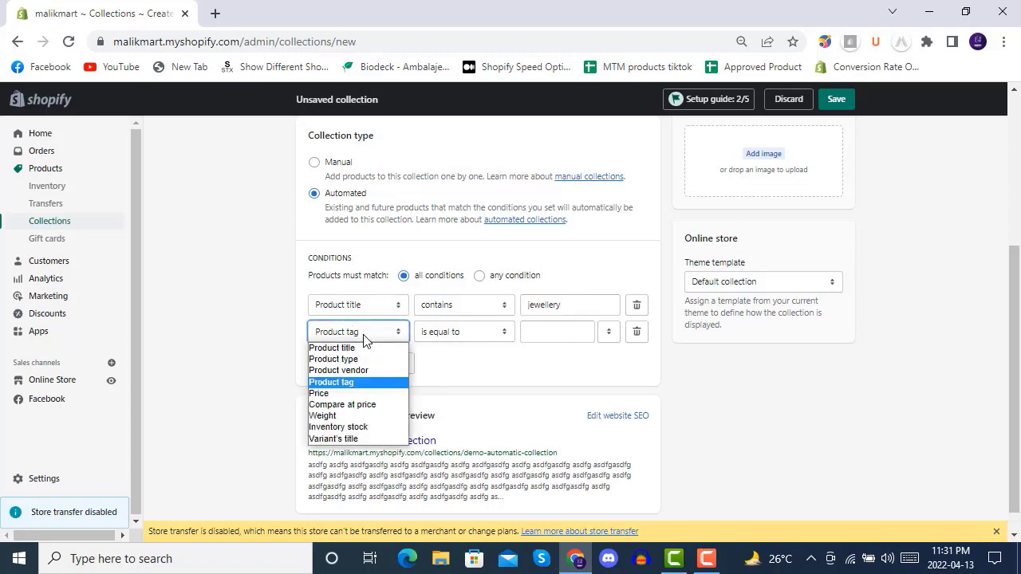
left_click(364, 350)
left_click(564, 331)
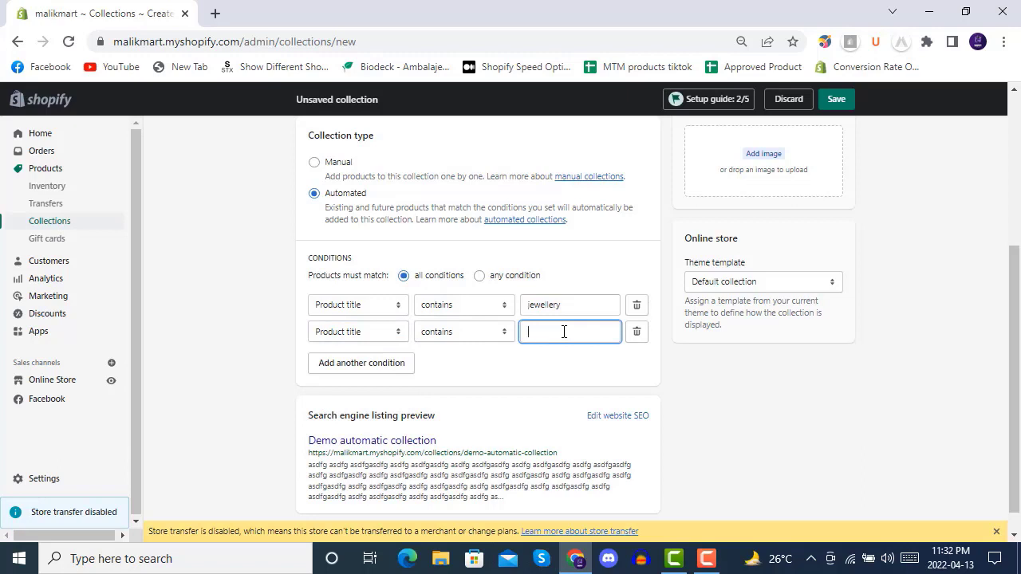
type("chain")
- Upload 94A8205v3_1_1_360x.jpg from the Craft folder as the collection image and save the collection
scroll(547, 360, "up", 1)
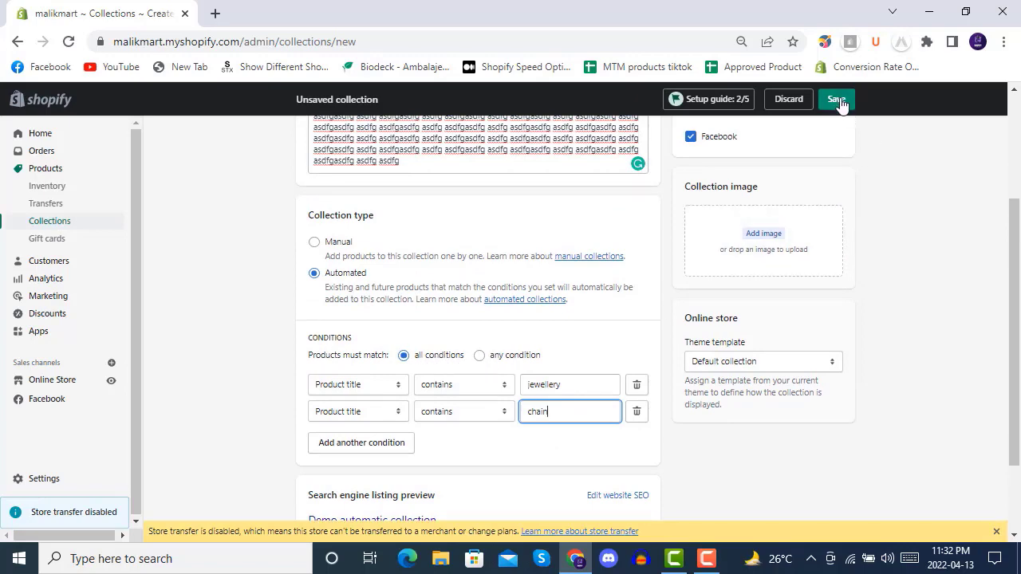
scroll(661, 319, "up", 3)
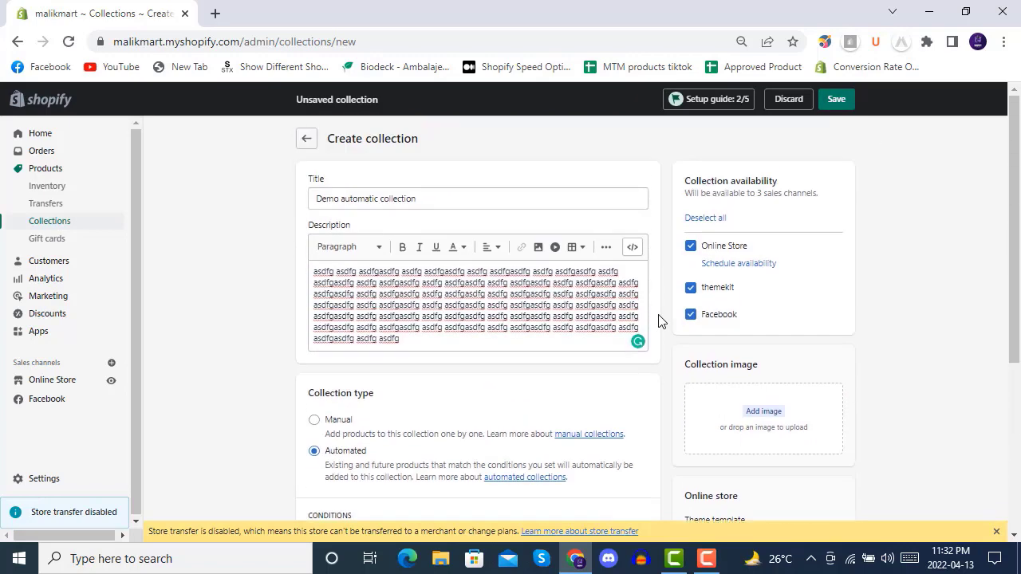
left_click(783, 414)
double_click(372, 126)
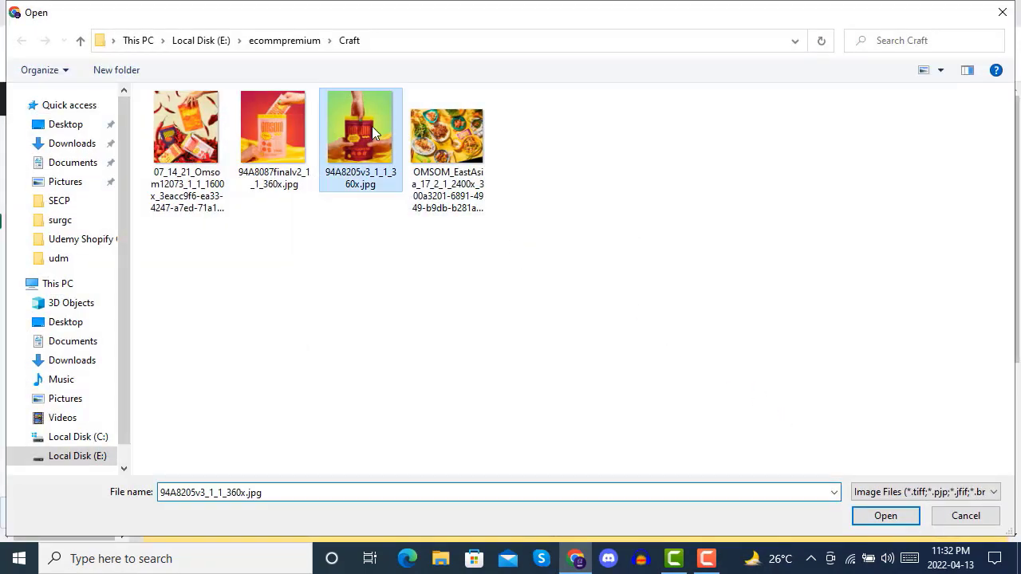
scroll(661, 374, "down", 3)
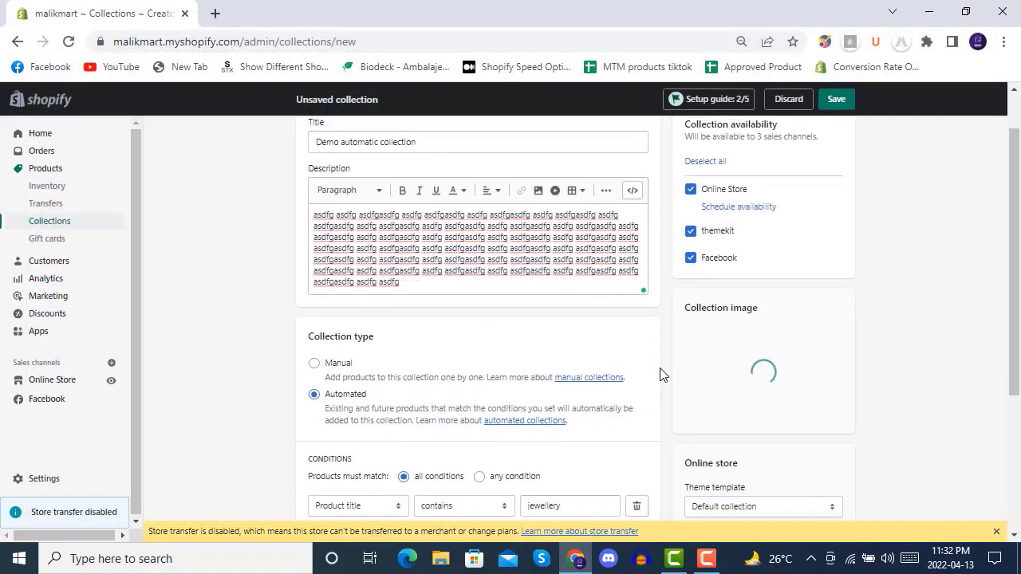
scroll(666, 355, "up", 3)
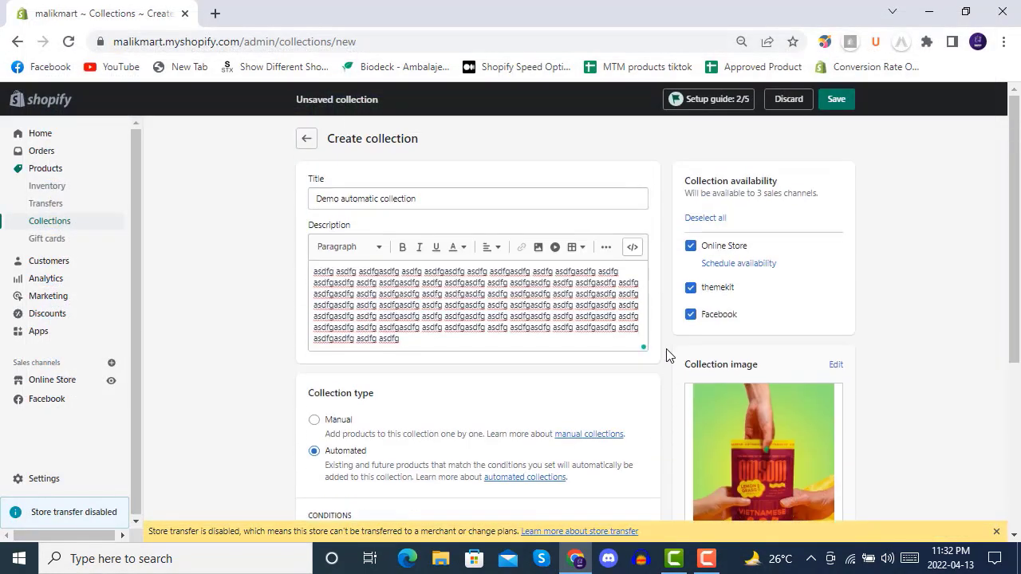
left_click(836, 99)
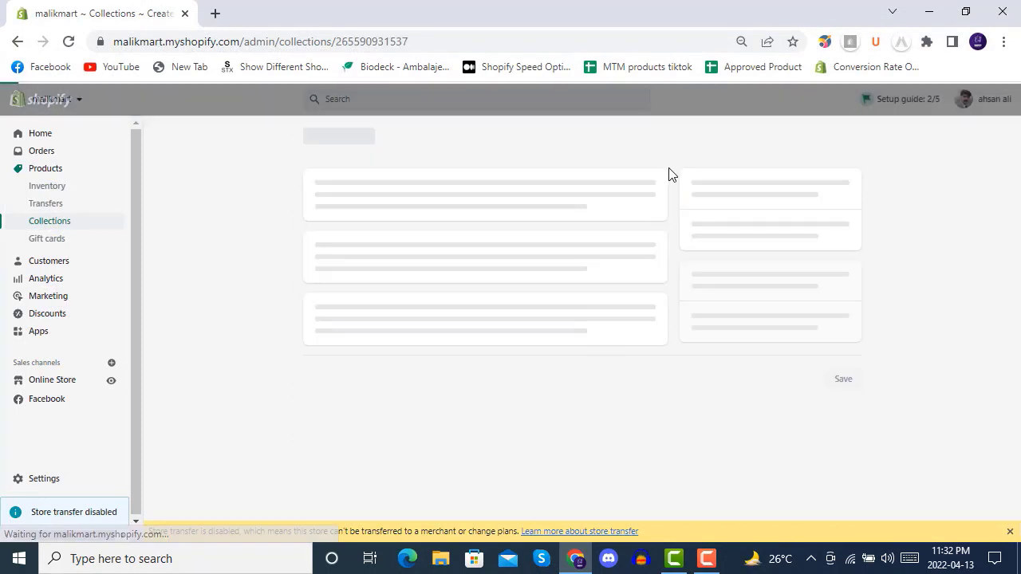
- Check the saved collection's product list, change its matching rule to any condition, and save the collection
scroll(625, 254, "down", 2)
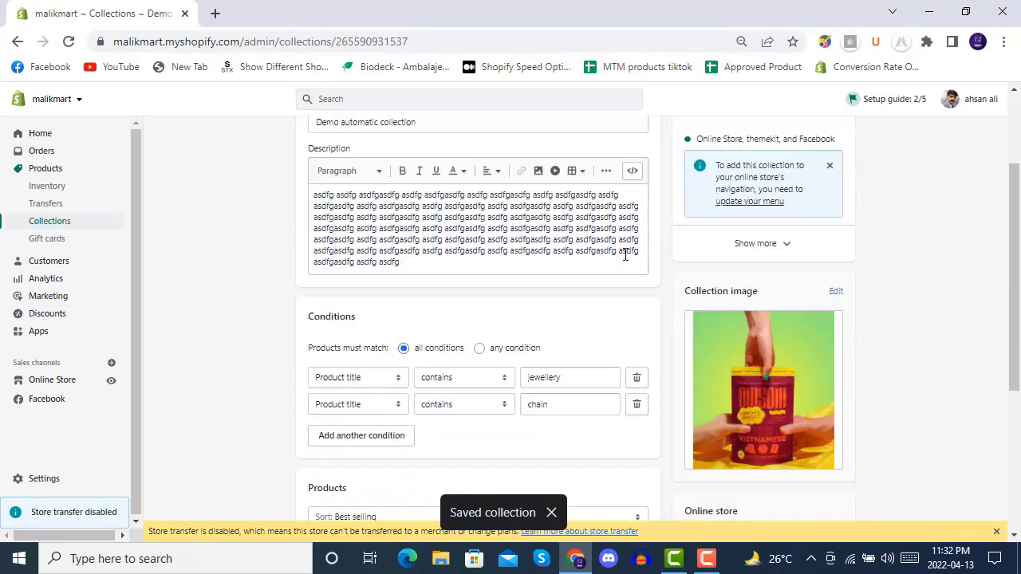
scroll(625, 253, "down", 3)
scroll(636, 304, "down", 2)
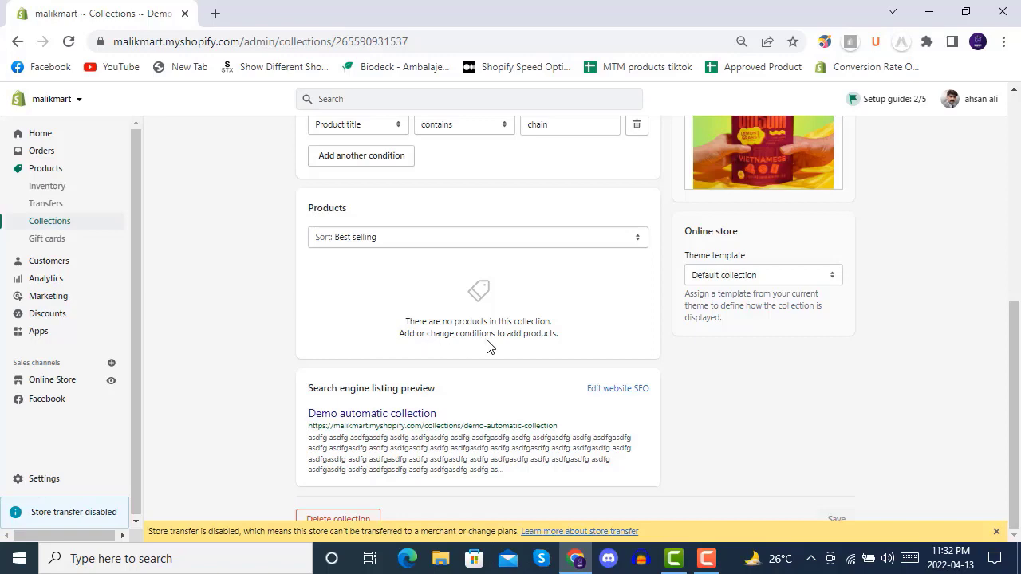
scroll(563, 343, "up", 3)
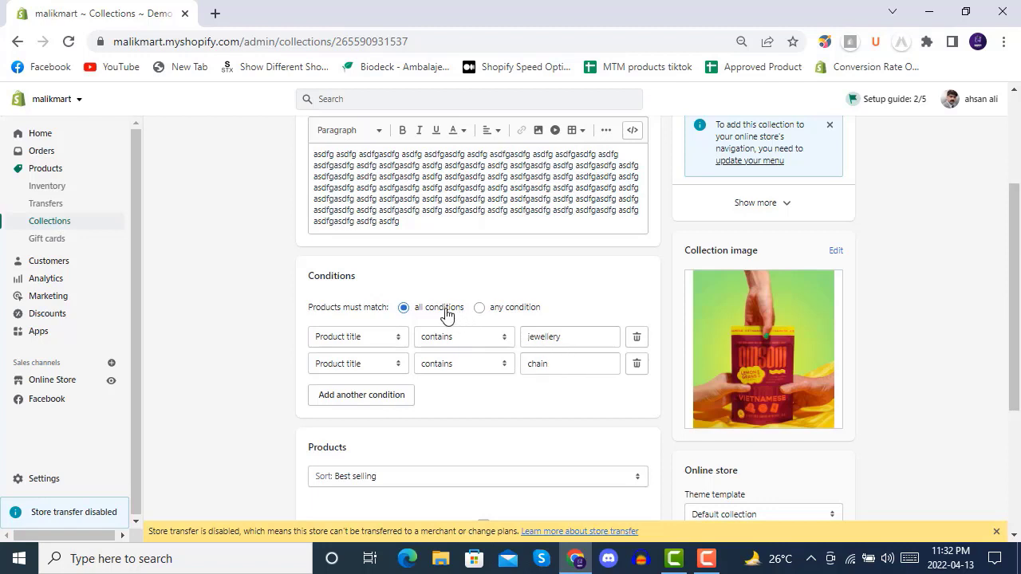
left_click(493, 315)
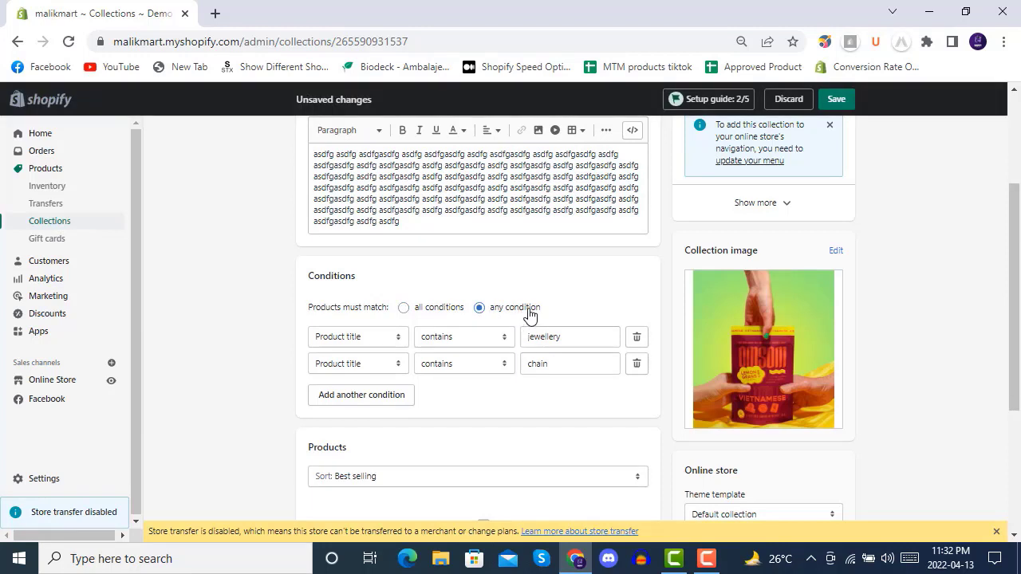
left_click(842, 104)
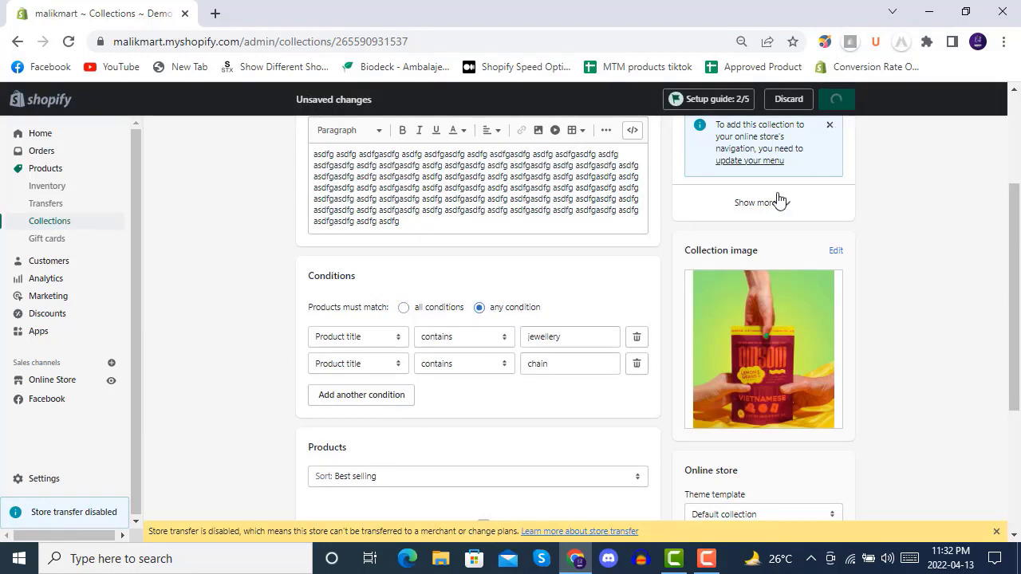
- Check the automatic collection's products and conditions again, and reopen it from the collections list
scroll(659, 303, "down", 3)
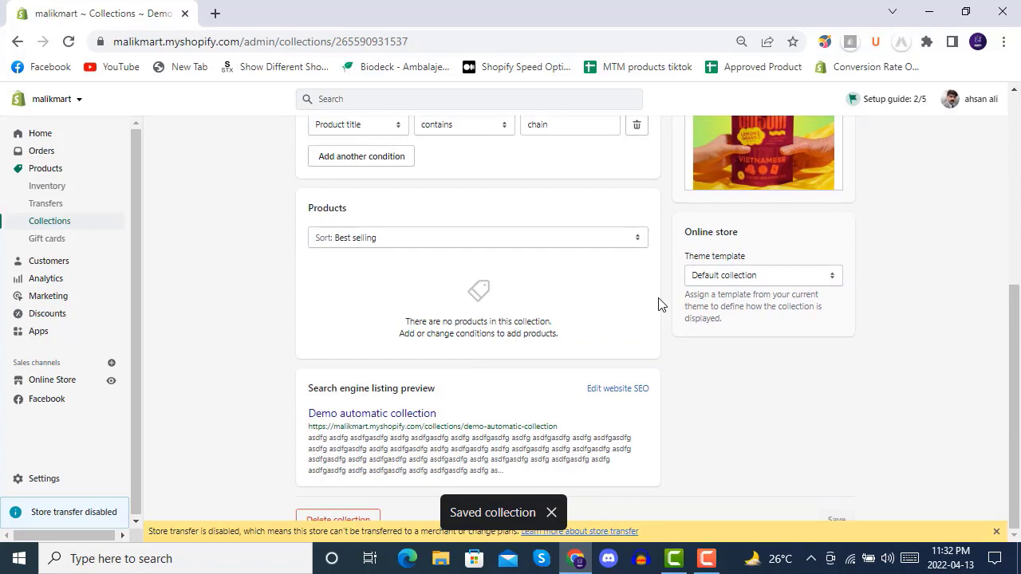
scroll(659, 304, "up", 4)
scroll(659, 304, "up", 1)
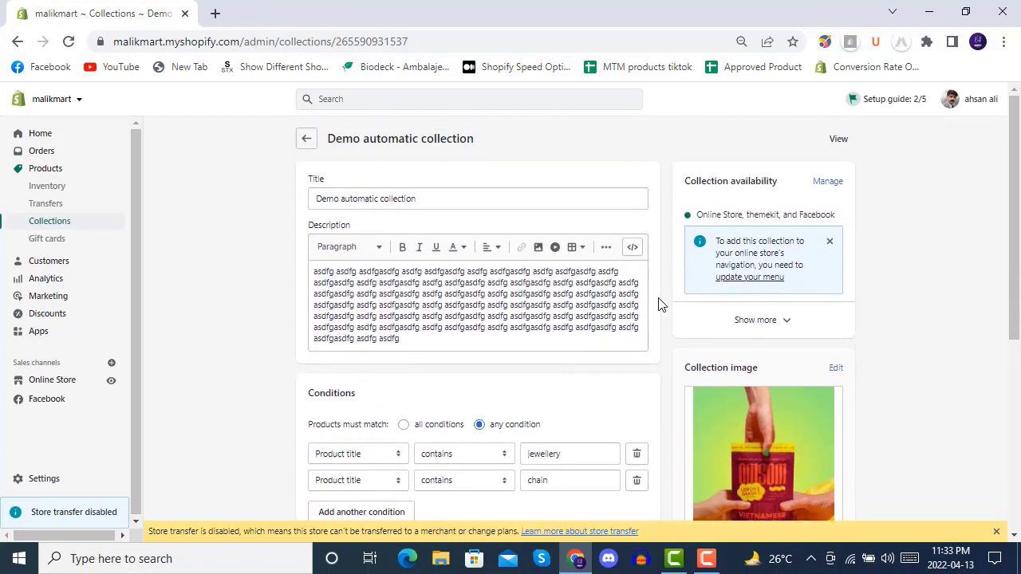
scroll(657, 303, "down", 4)
scroll(656, 303, "up", 4)
left_click(305, 141)
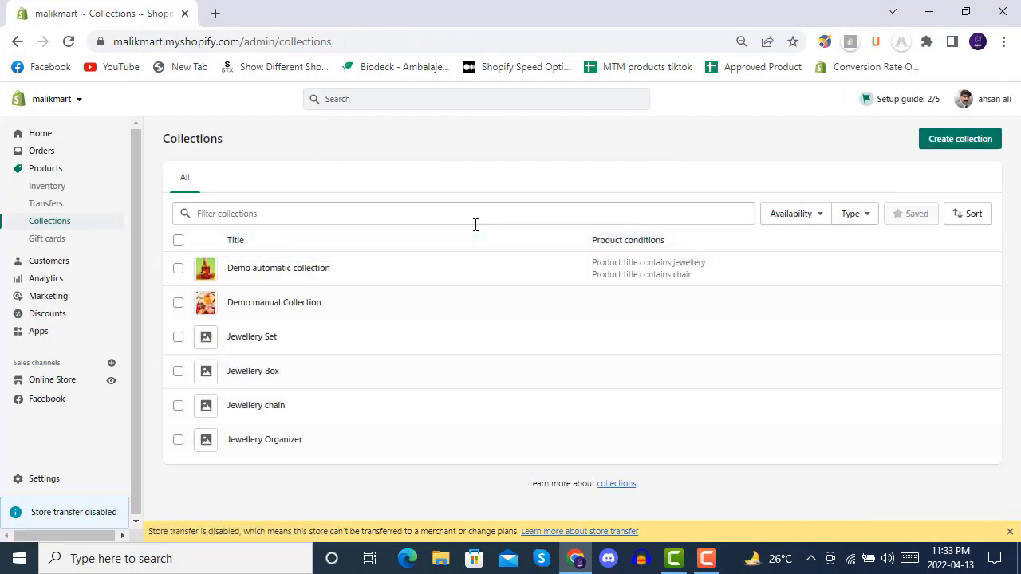
left_click(289, 268)
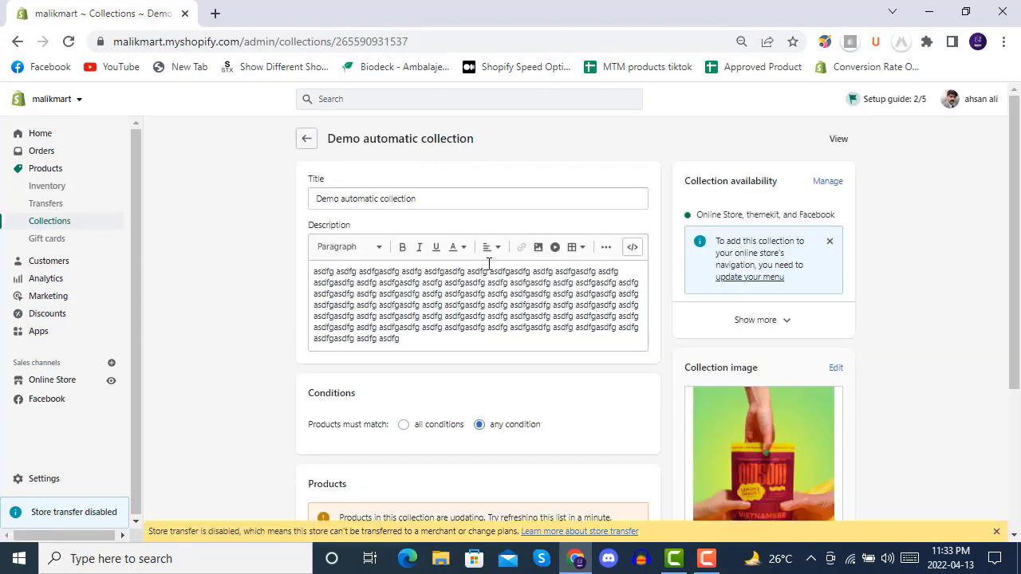
- Refresh the list of products matched by the Demo automatic collection
scroll(681, 315, "down", 4)
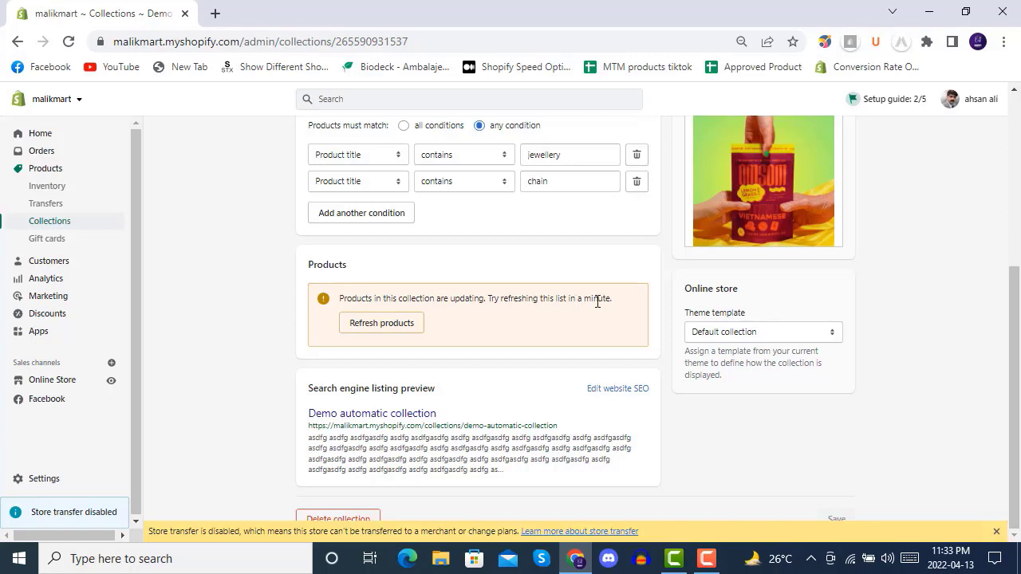
left_click(373, 322)
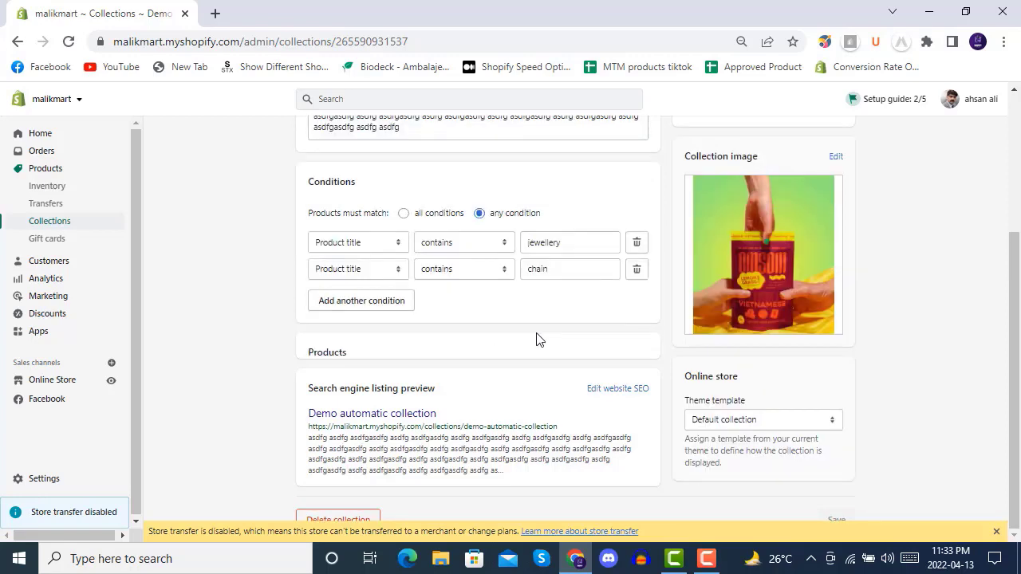
left_click(387, 328)
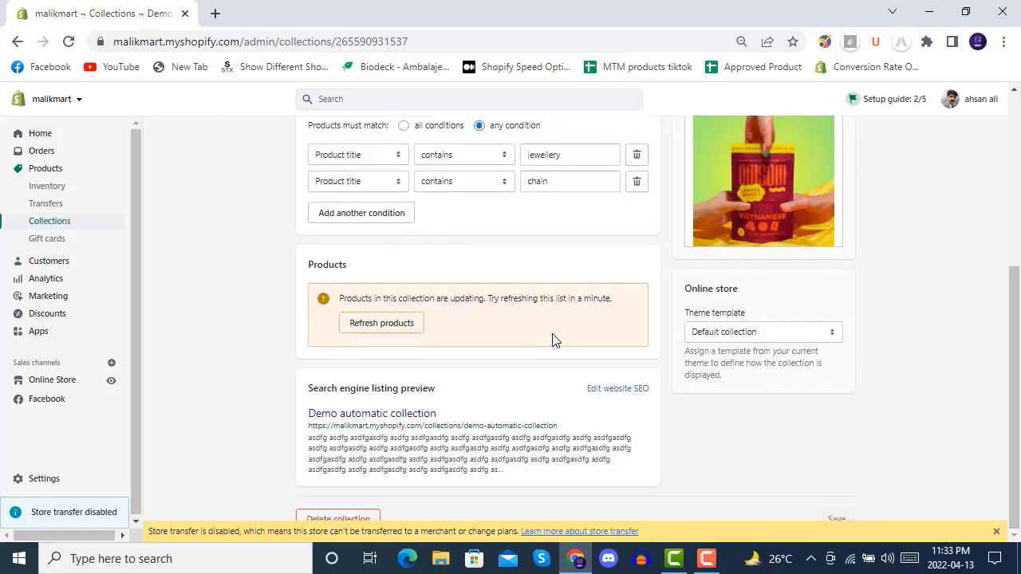
- Return to the collections list, reopen Demo automatic collection and recheck its matched products
scroll(555, 339, "up", 4)
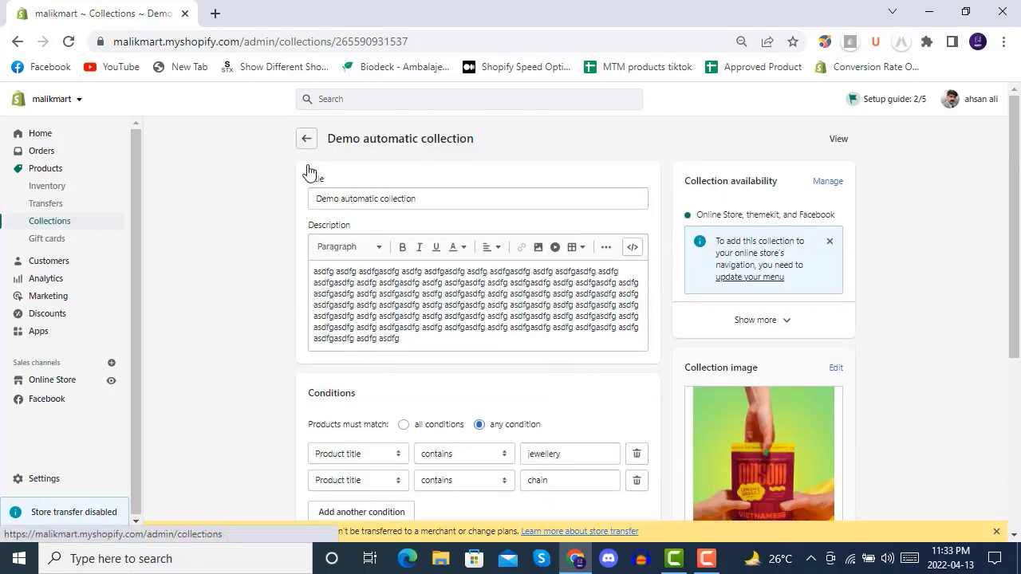
left_click(306, 138)
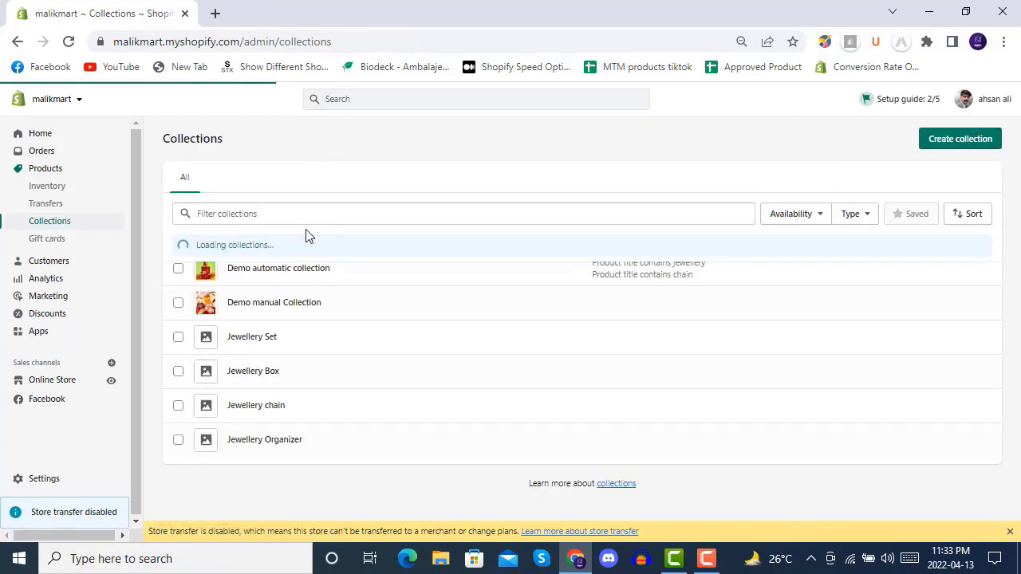
left_click(296, 275)
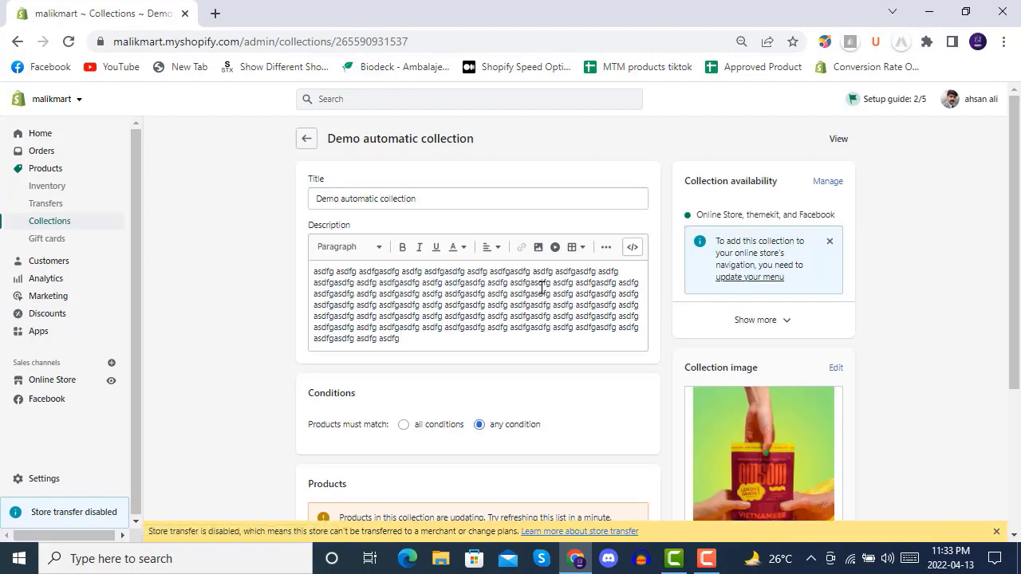
scroll(574, 306, "down", 4)
scroll(571, 300, "up", 4)
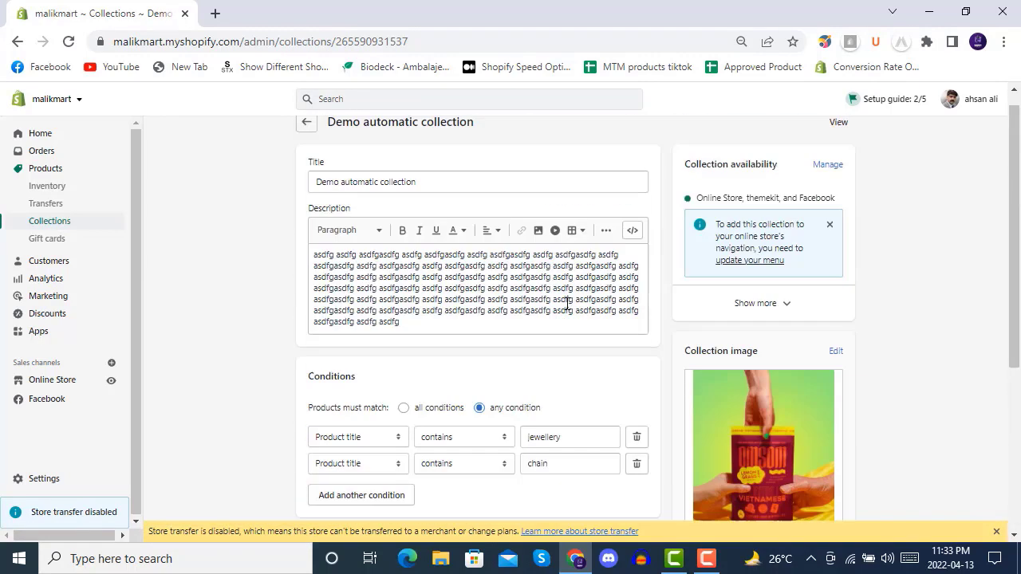
- Switch to the products list and back to collections, and open Demo automatic collection to check its product section
left_click(48, 171)
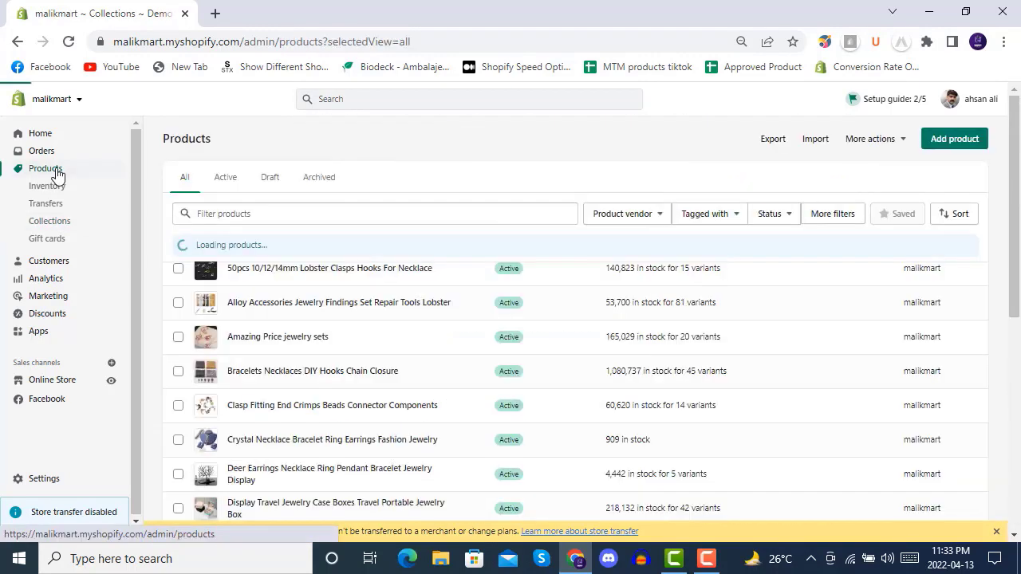
left_click(54, 226)
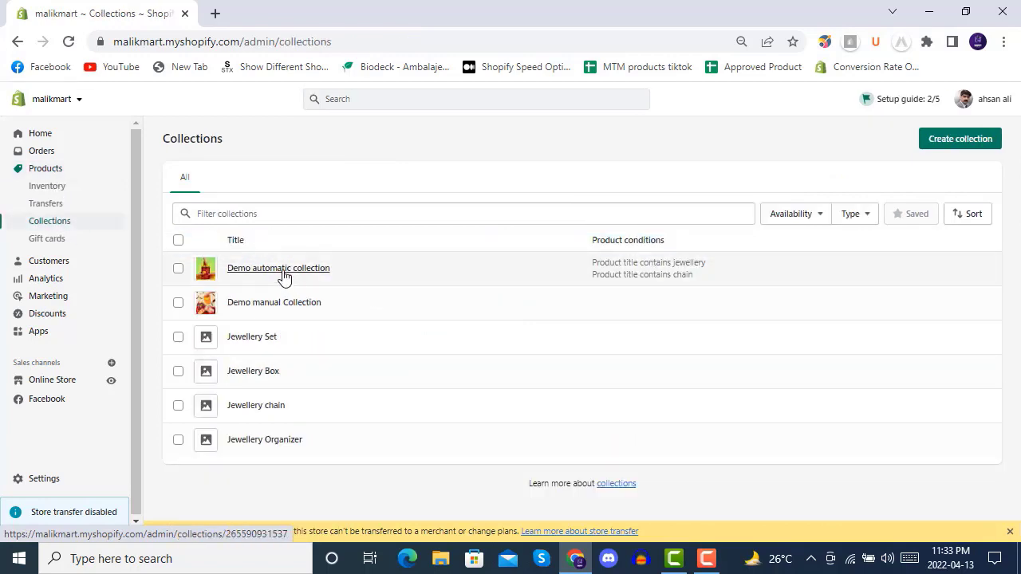
left_click(281, 271)
scroll(473, 281, "down", 4)
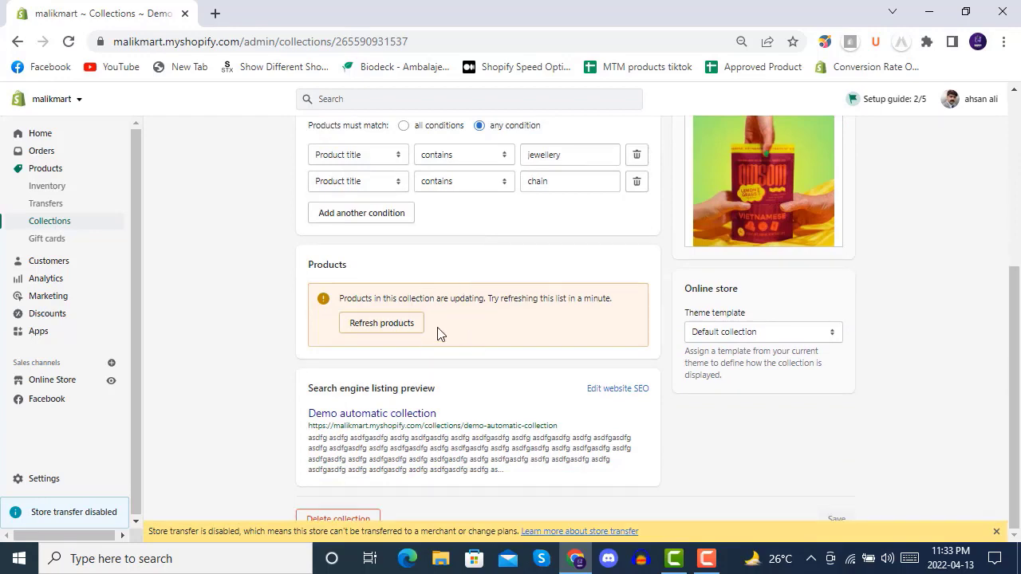
scroll(538, 338, "up", 4)
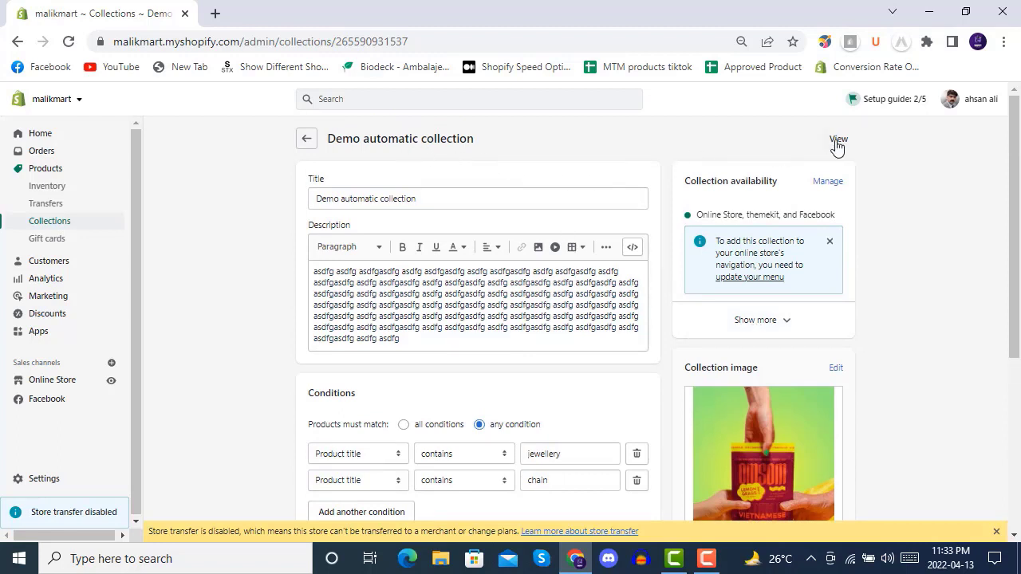
- View the Demo automatic collection in the online store and reload its storefront page
left_click(837, 139)
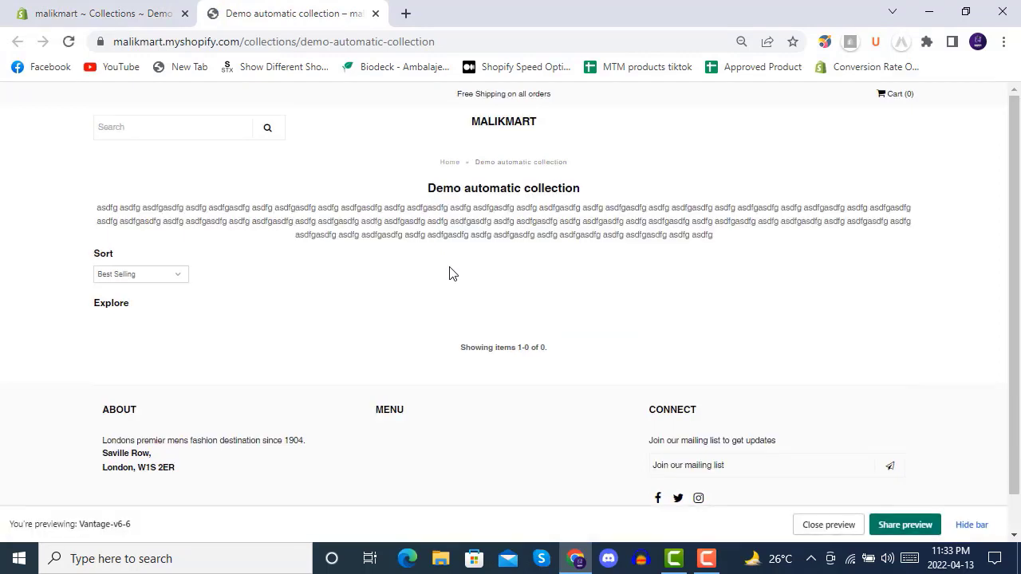
left_click(70, 41)
left_click(70, 41)
left_click(69, 42)
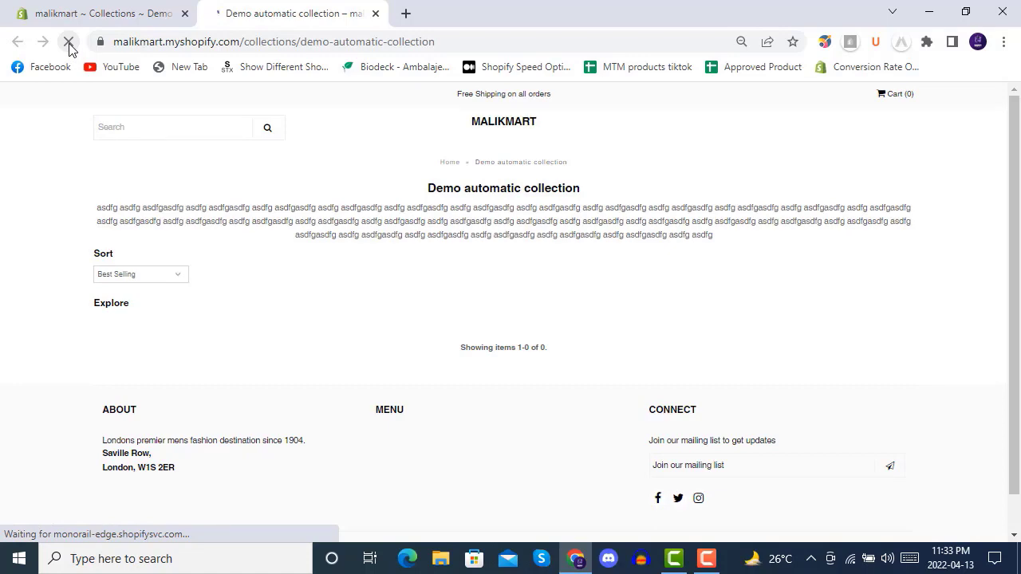
- Back in the store admin, reopen Demo automatic collection from the collections list and examine its conditions and products
left_click(112, 16)
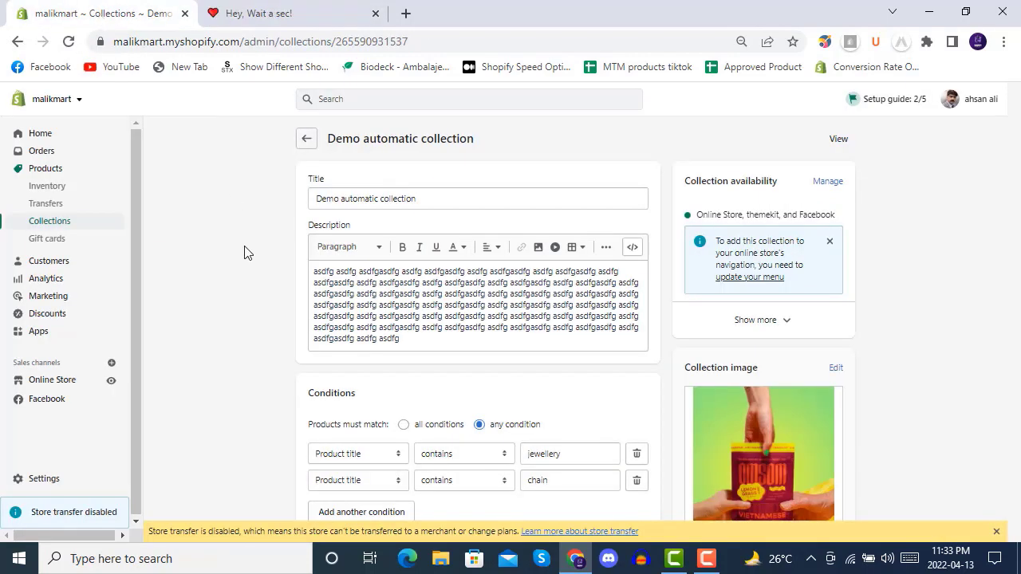
left_click(307, 139)
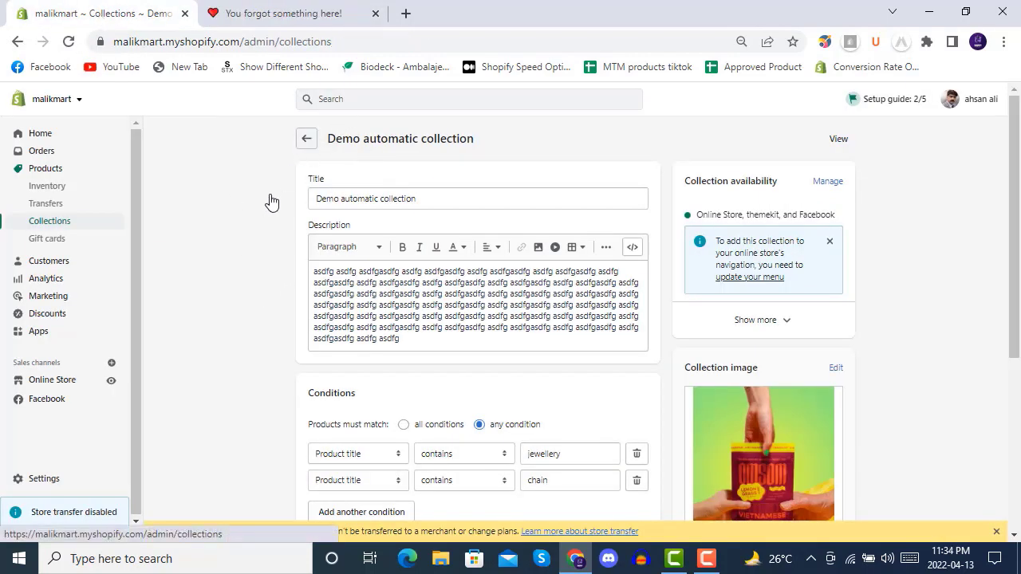
left_click(285, 269)
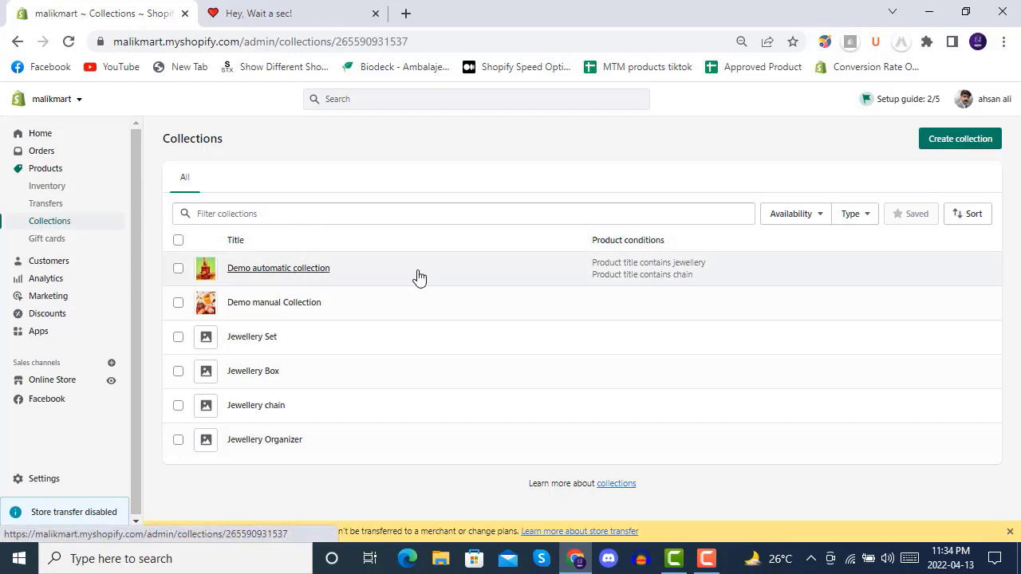
scroll(290, 276, "down", 5)
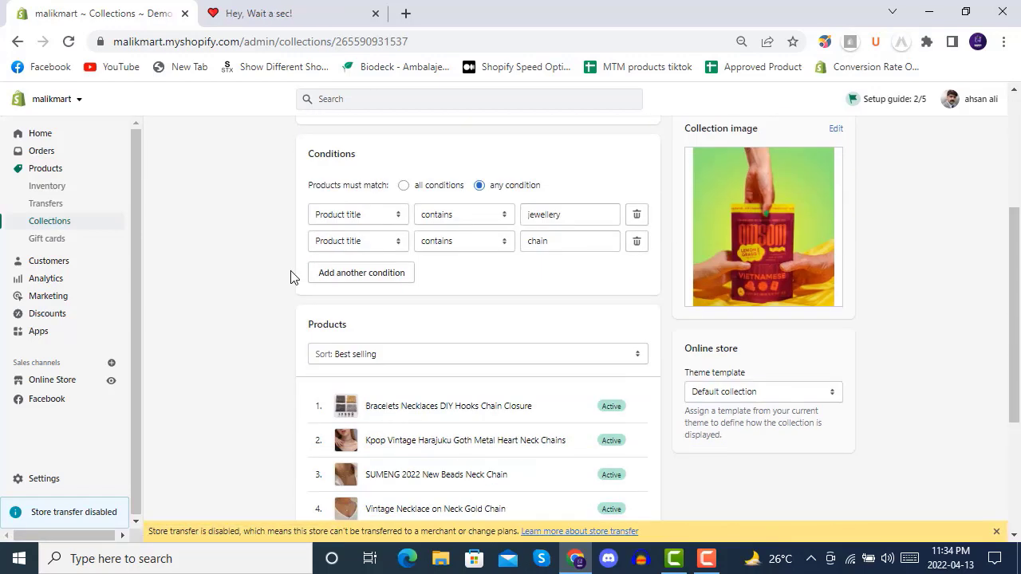
scroll(290, 277, "down", 1)
- Reload the collection's storefront page and look through all of its listed products and their titles
left_click(273, 13)
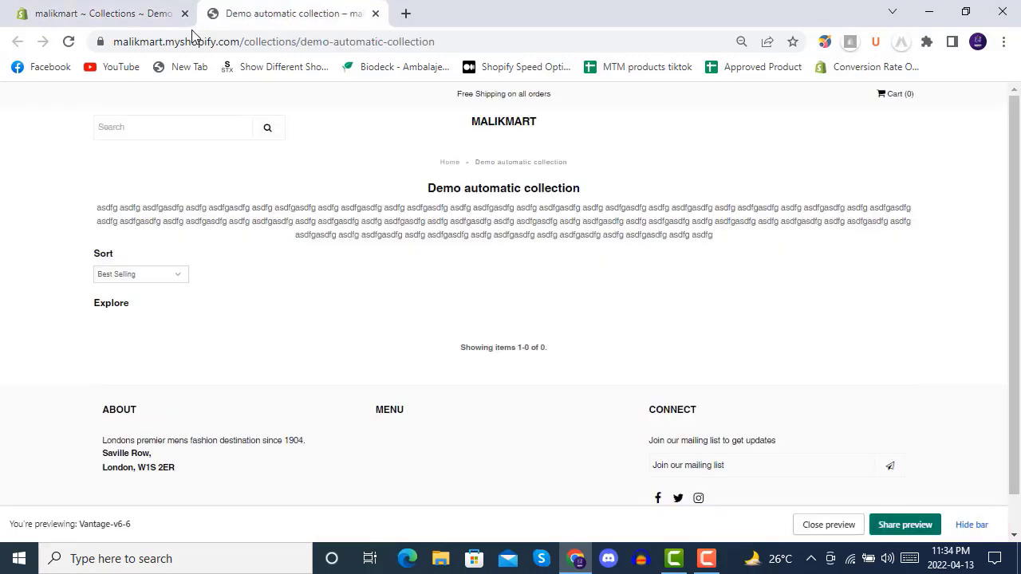
left_click(68, 41)
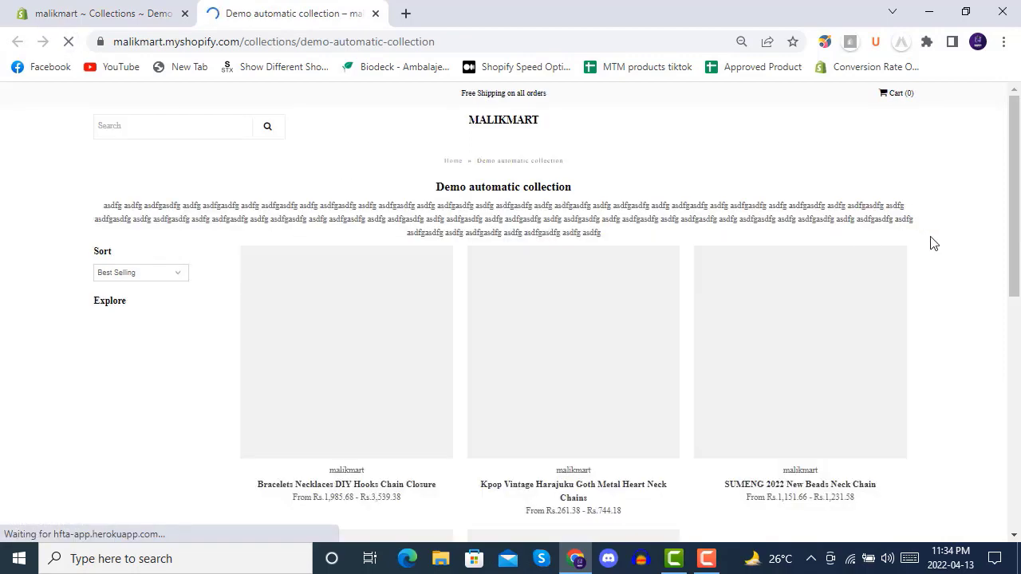
scroll(934, 243, "down", 3)
scroll(893, 239, "down", 3)
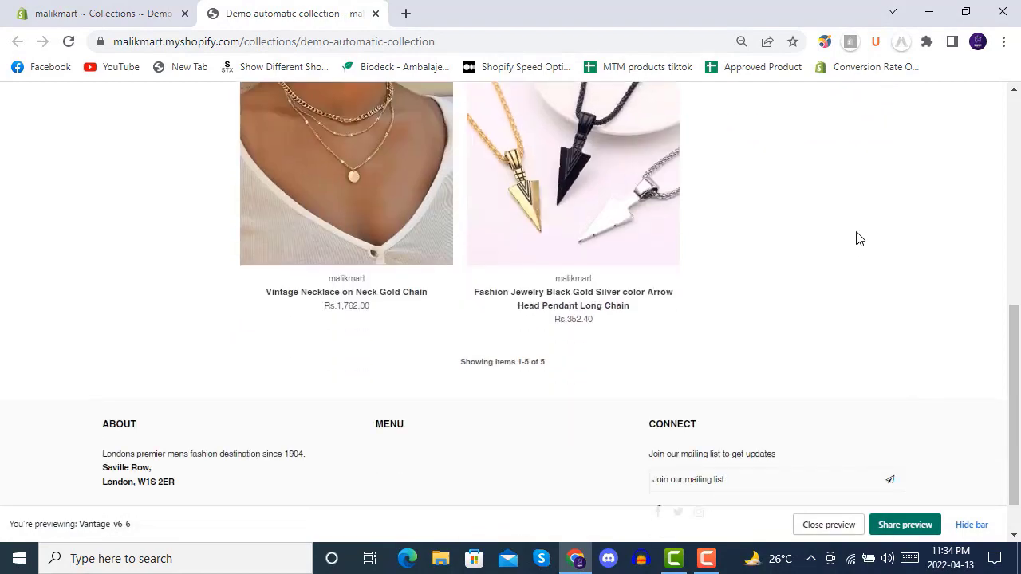
scroll(798, 268, "up", 7)
scroll(645, 221, "down", 1)
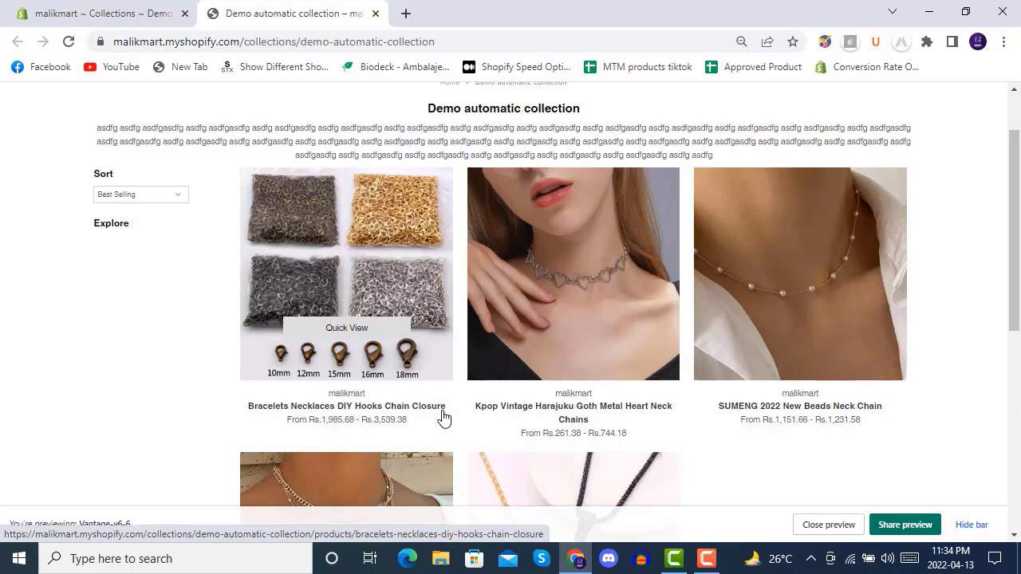
scroll(444, 417, "down", 1)
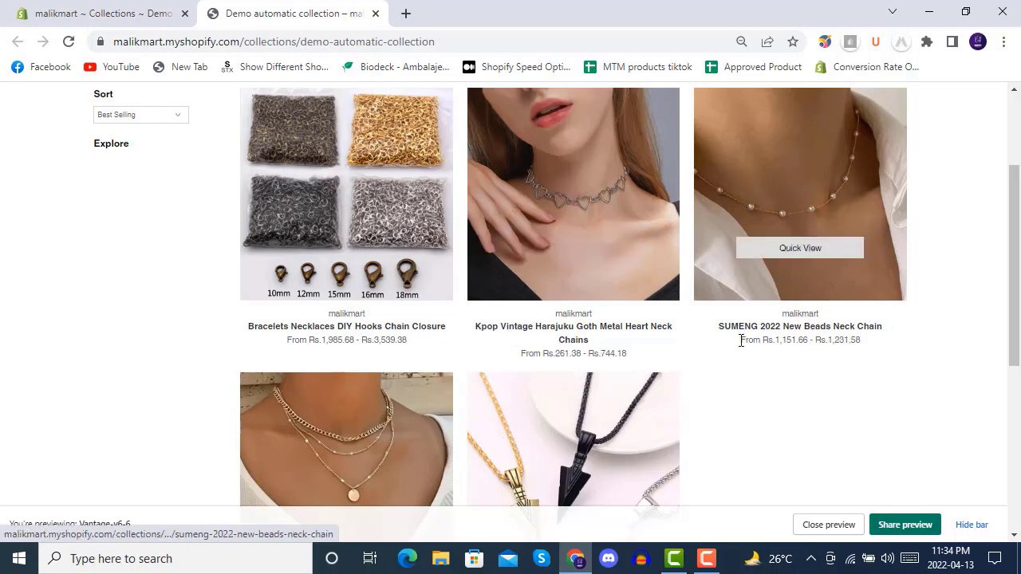
scroll(741, 343, "down", 3)
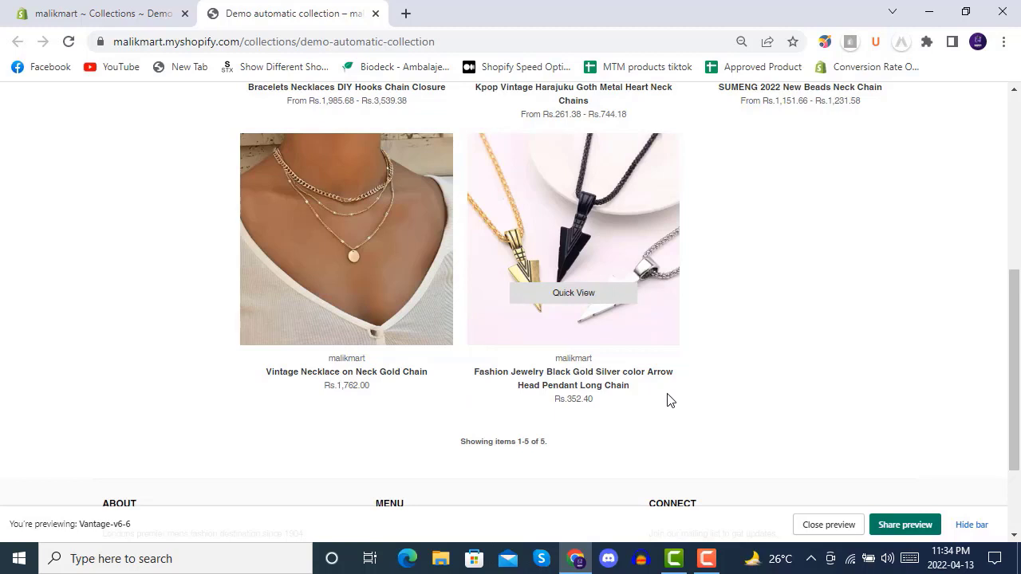
- Compare the collection's conditions and product list in the admin with its storefront page
left_click(144, 13)
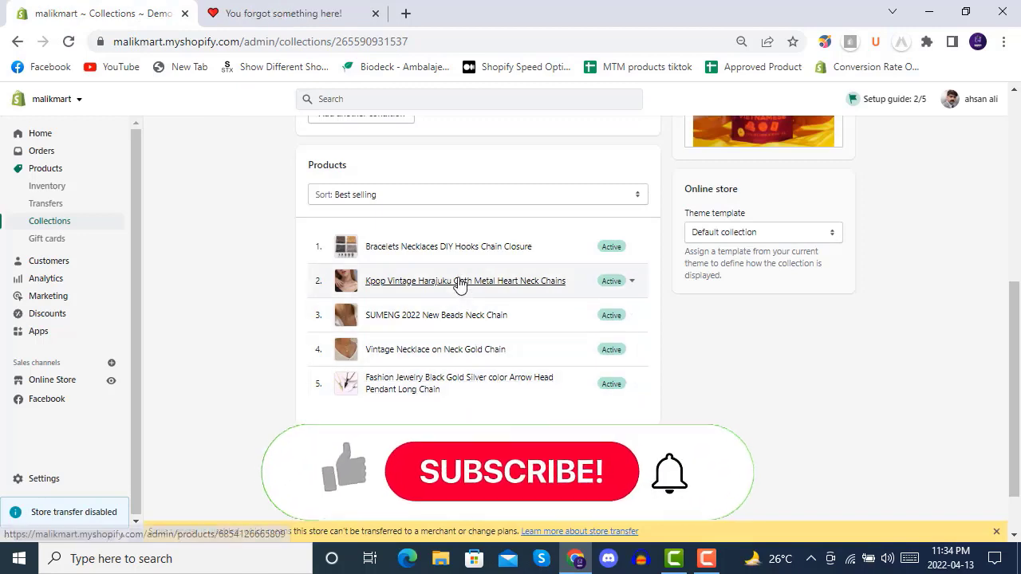
scroll(461, 283, "up", 5)
scroll(461, 280, "down", 1)
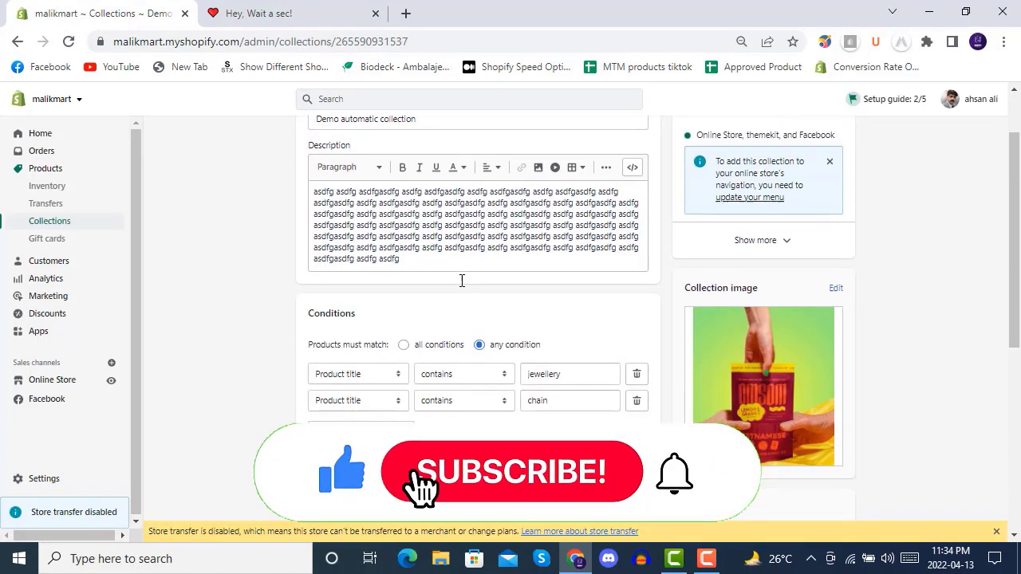
left_click(299, 14)
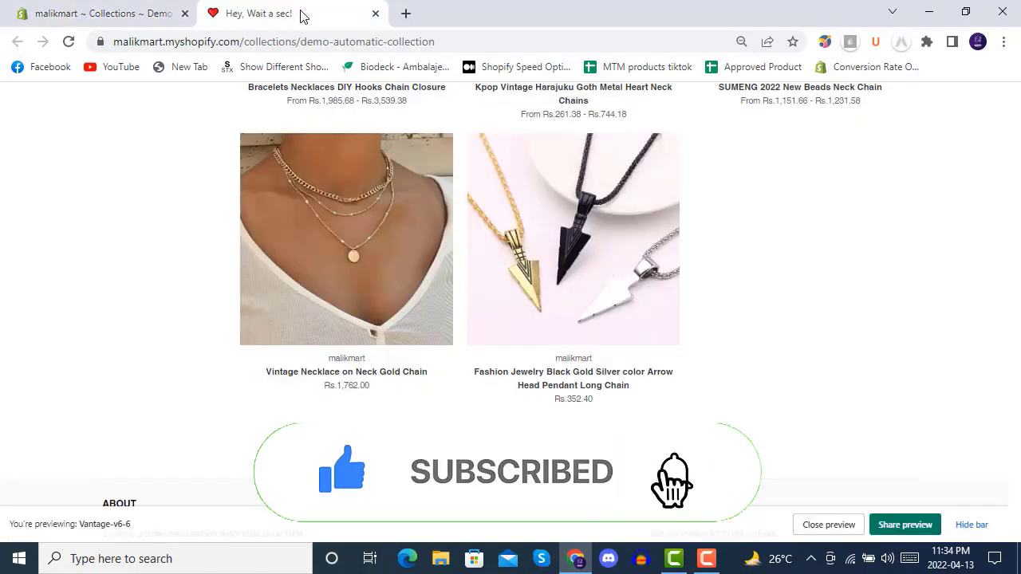
scroll(460, 365, "up", 10)
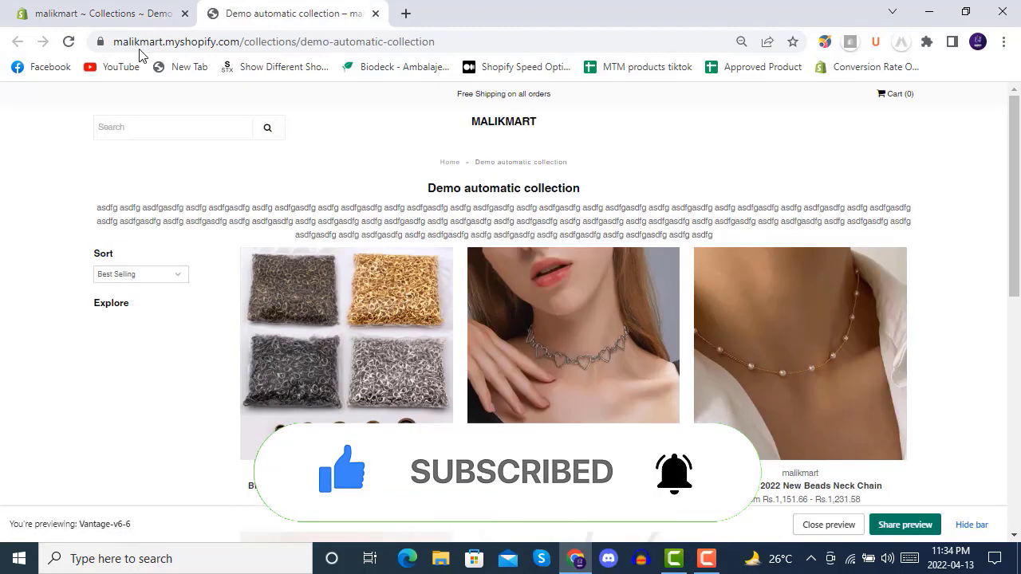
left_click(111, 19)
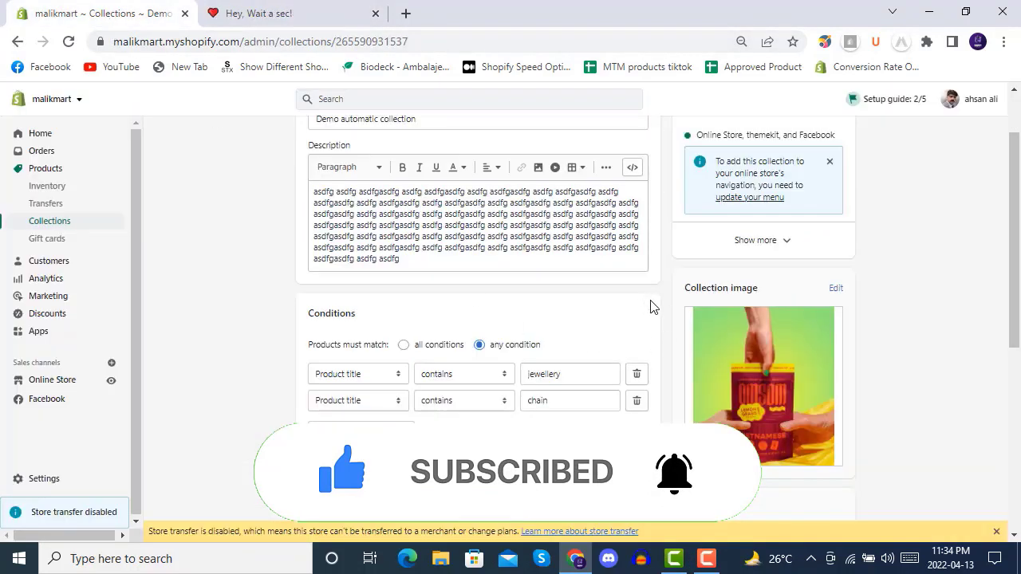
scroll(650, 307, "down", 5)
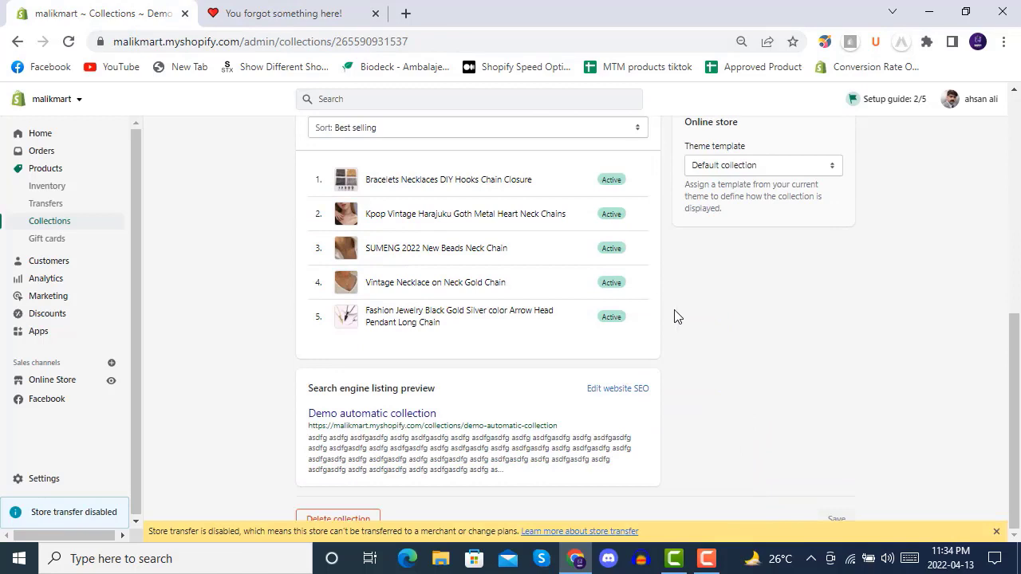
- Look at the collection's website SEO fields, discard the unsaved changes and go back to the collections list
left_click(614, 389)
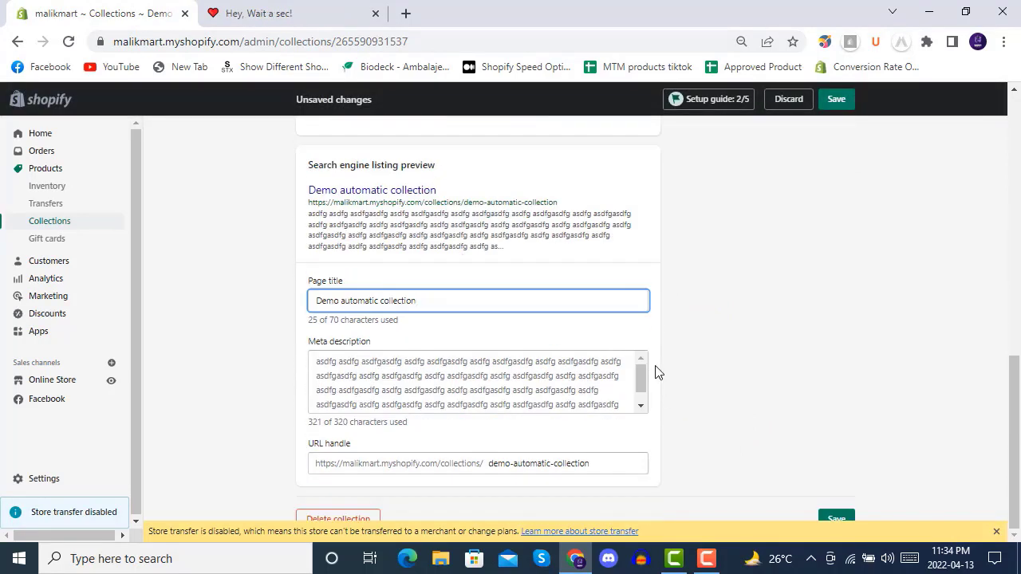
scroll(656, 372, "up", 3)
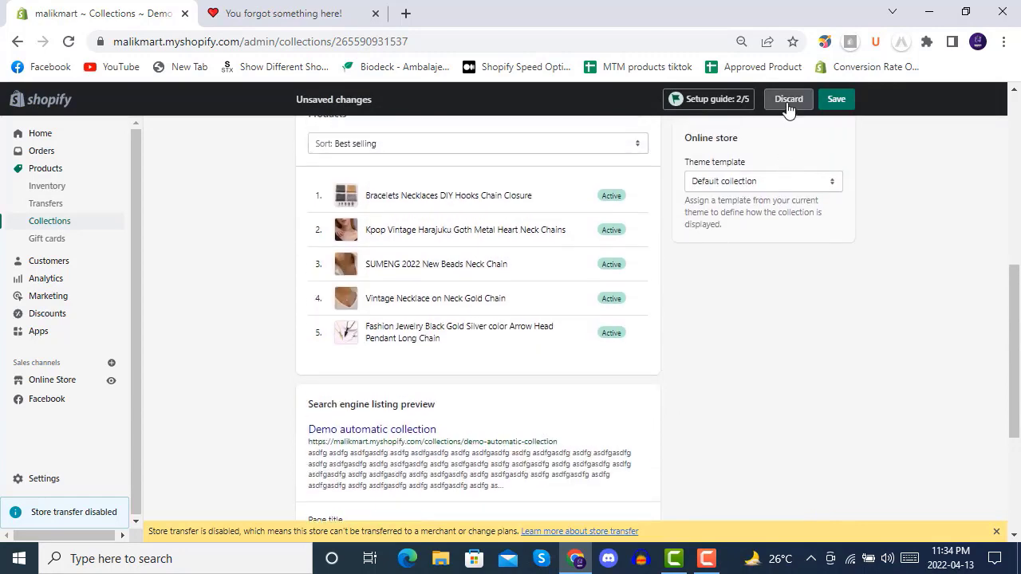
left_click(788, 101)
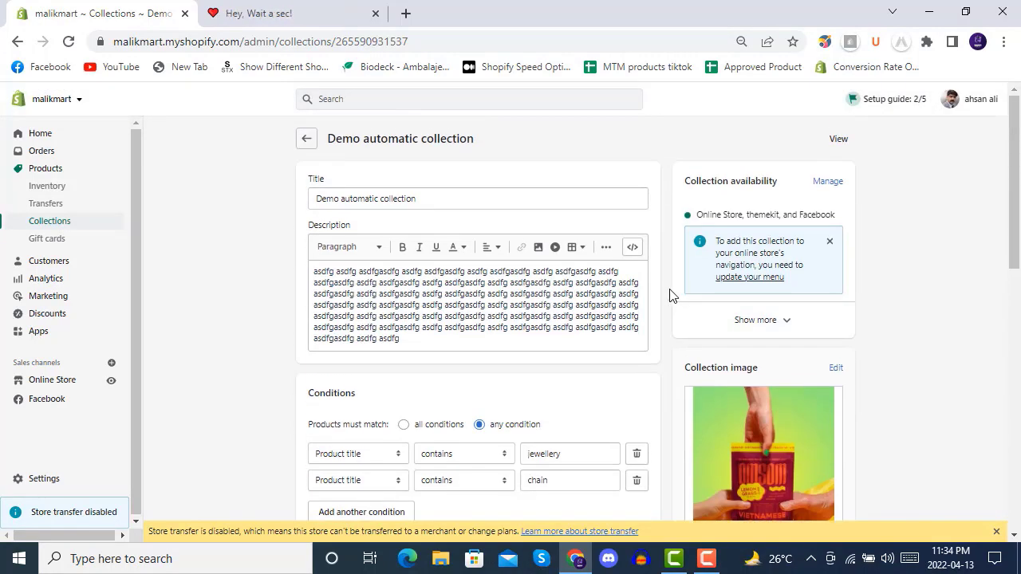
left_click(307, 140)
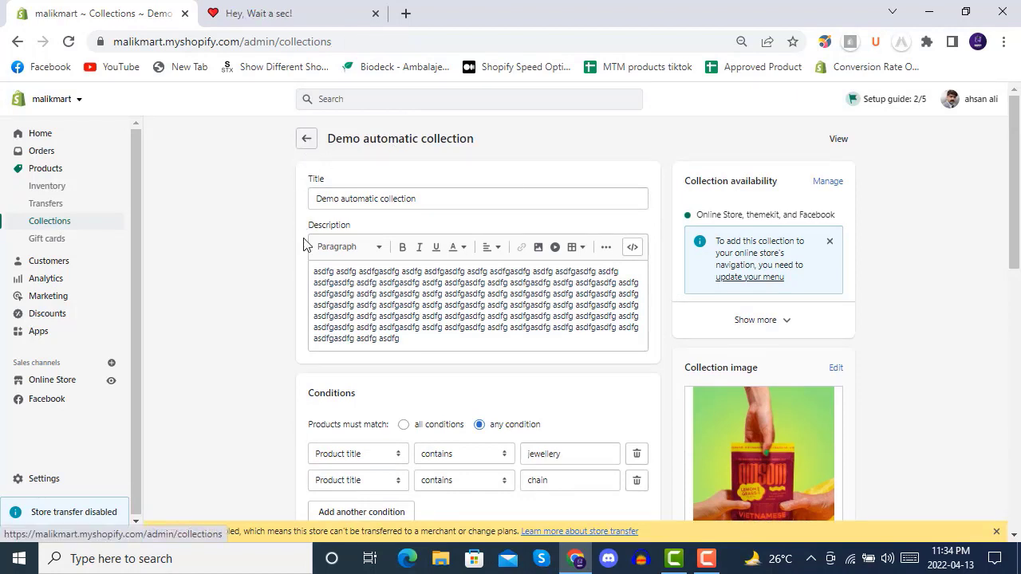